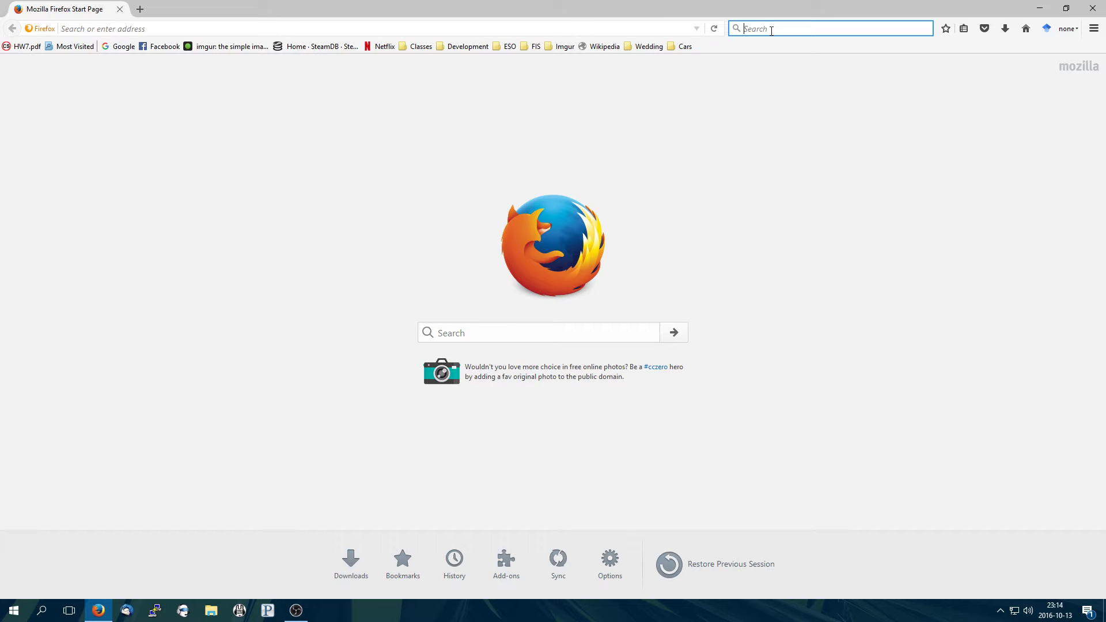
pyautogui.press('super+r')
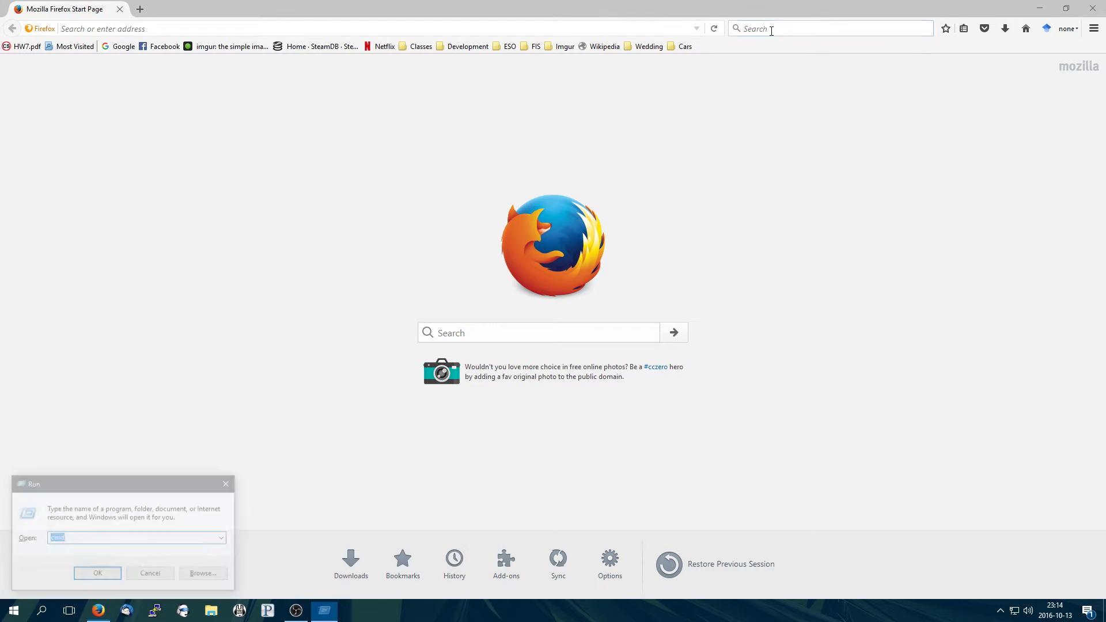
pyautogui.write('cmd')
pyautogui.press('Return')
pyautogui.write('apt-get')
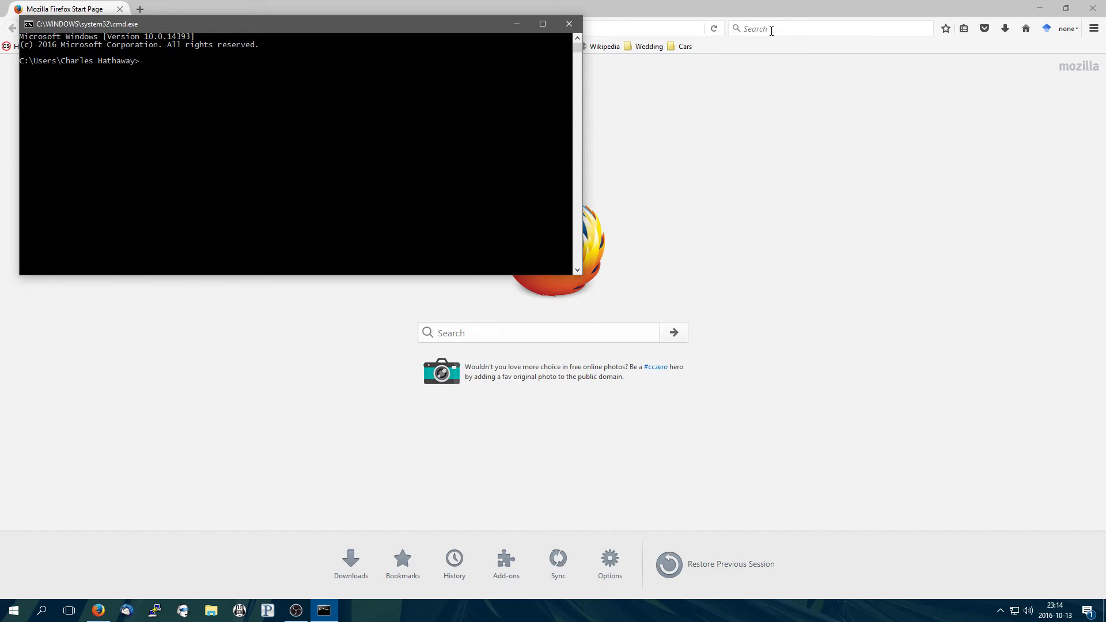
pyautogui.click(567, 23)
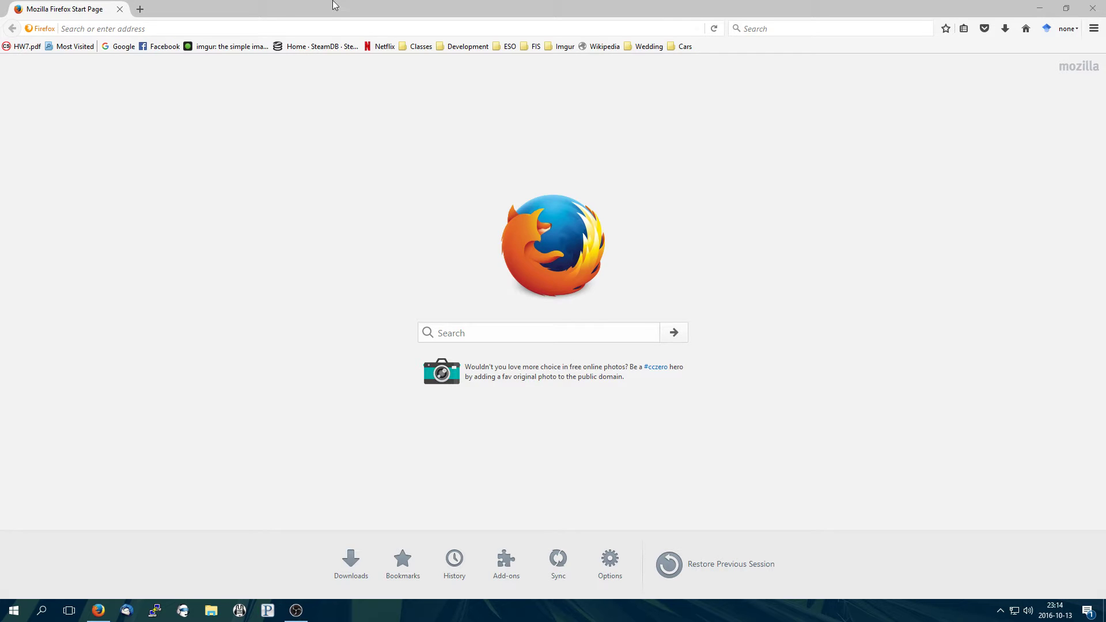
# Search Google for erlang and open the downloads page of the official Erlang website.
pyautogui.click(769, 29)
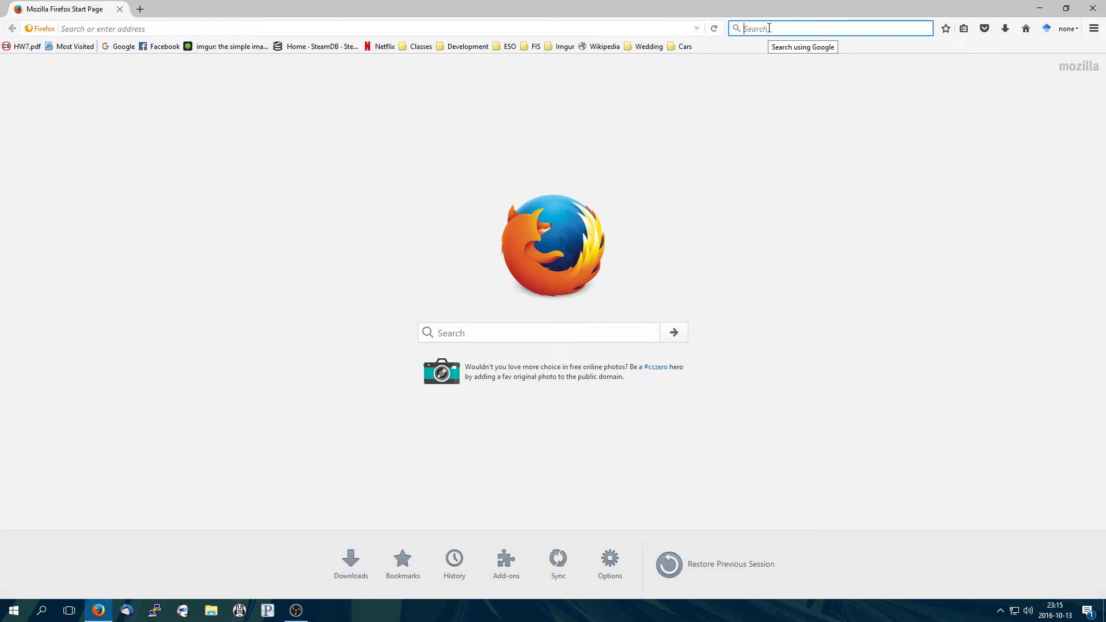
pyautogui.click(123, 47)
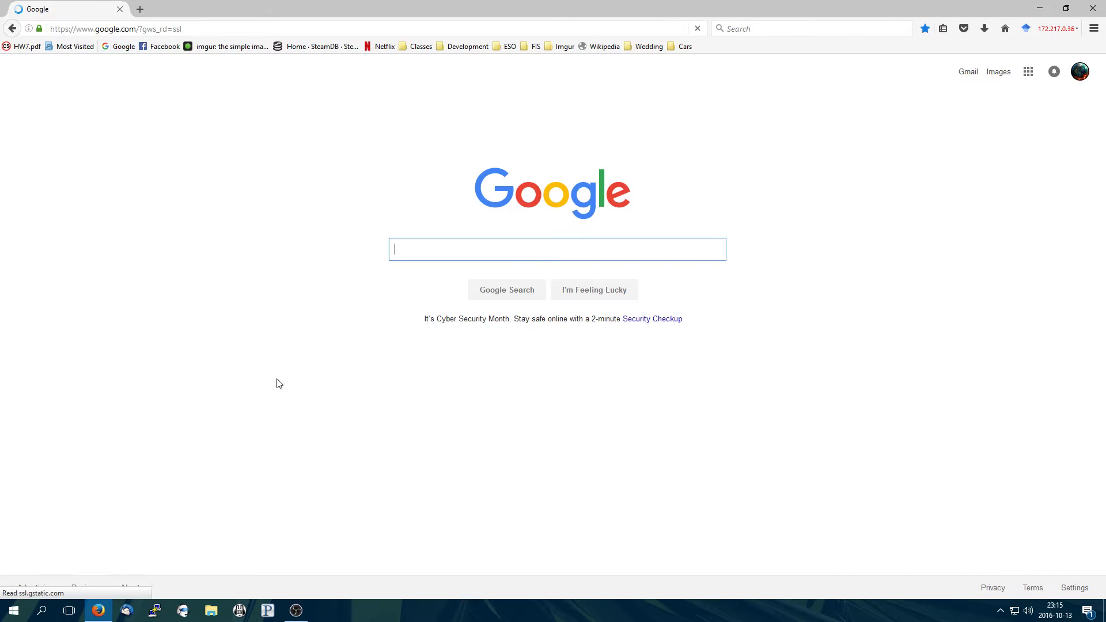
pyautogui.write('erlang')
pyautogui.press('Return')
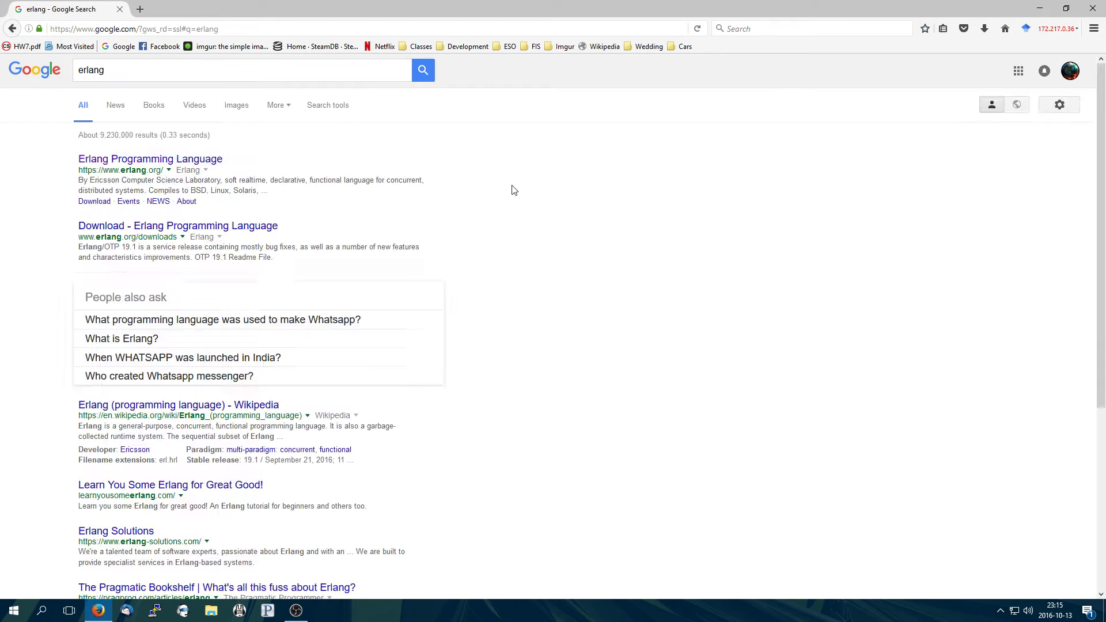
pyautogui.click(134, 161)
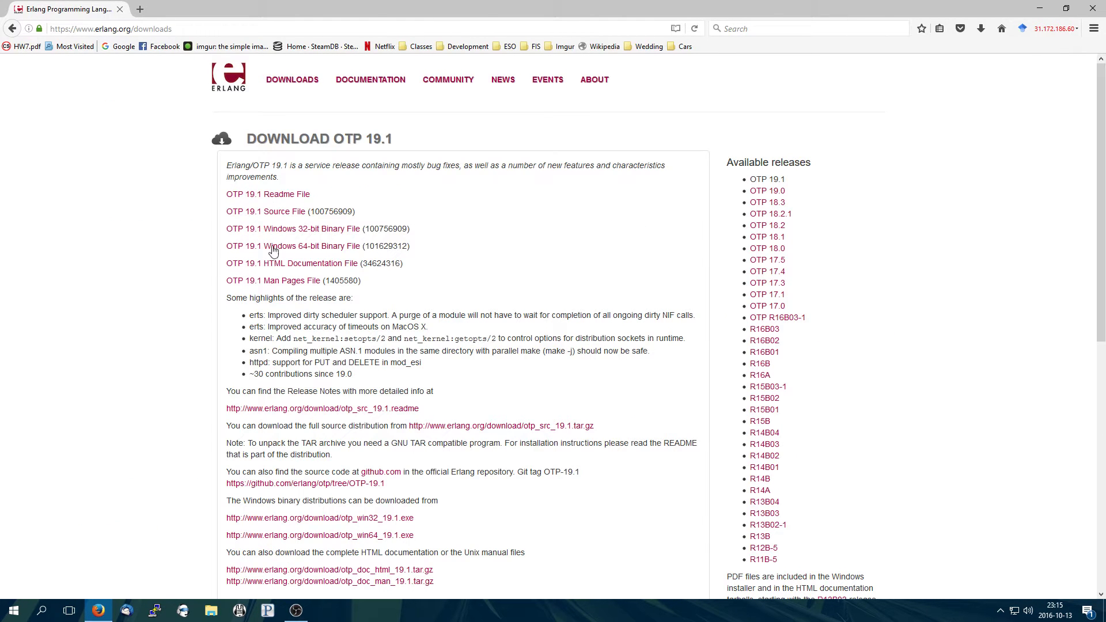
# Request the OTP 19.1 Windows 64-bit binary without saving it, and review the pre-built package install commands for other systems.
pyautogui.click(345, 248)
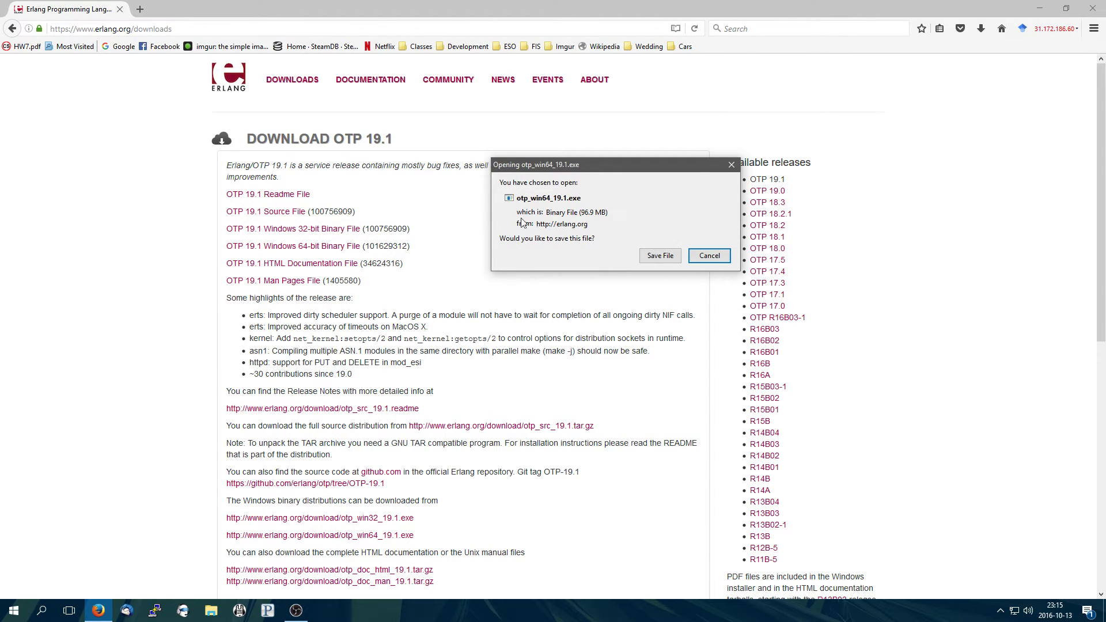
pyautogui.click(710, 255)
pyautogui.scroll(-8, 547, 352)
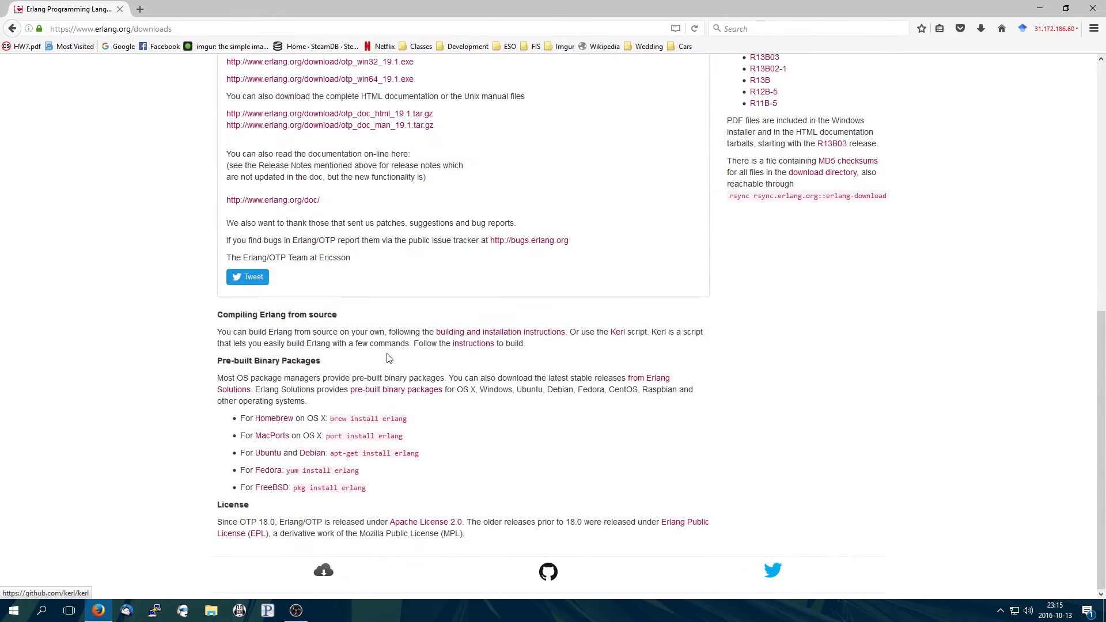
pyautogui.moveTo(360, 491); pyautogui.dragTo(235, 420)
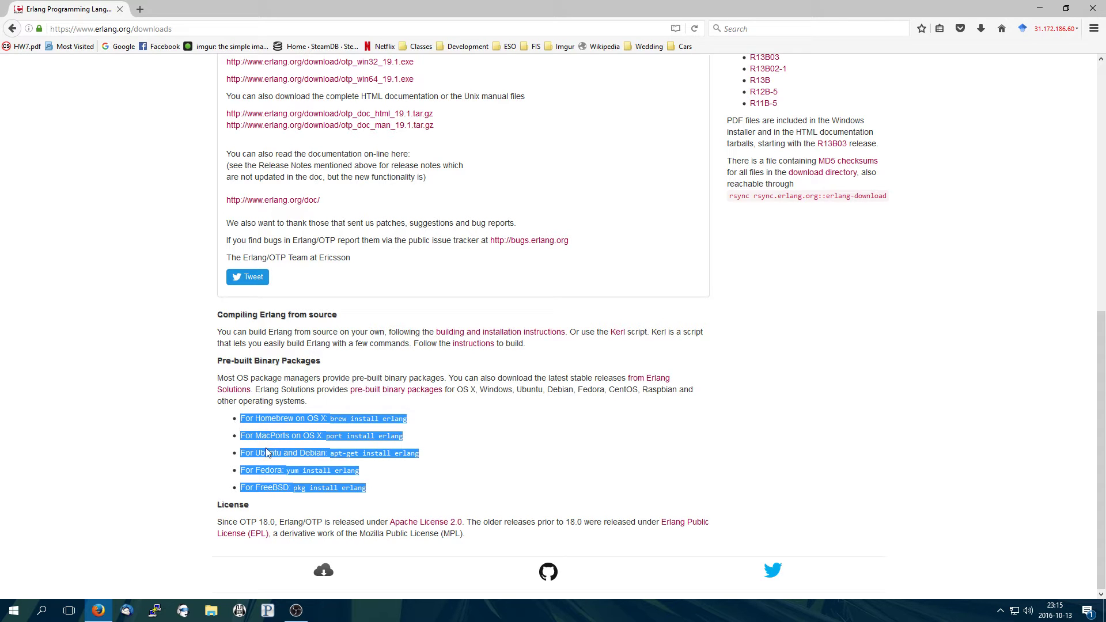
pyautogui.click(357, 447)
pyautogui.scroll(7, 446, 429)
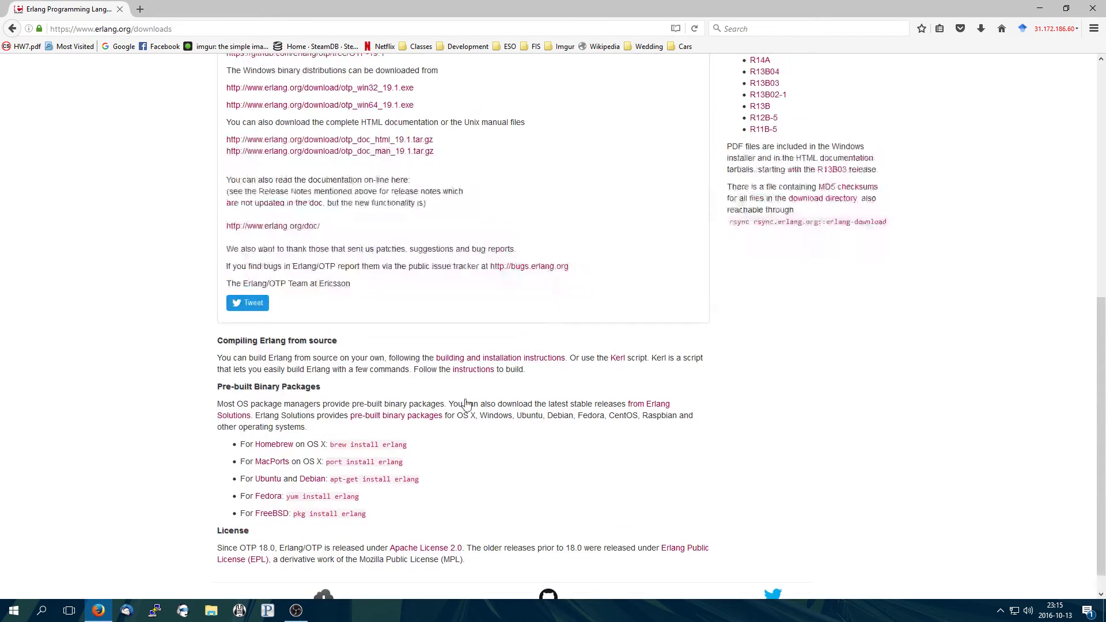
# Try to launch otp_win64_19.1.exe from the browser's download history.
pyautogui.click(983, 29)
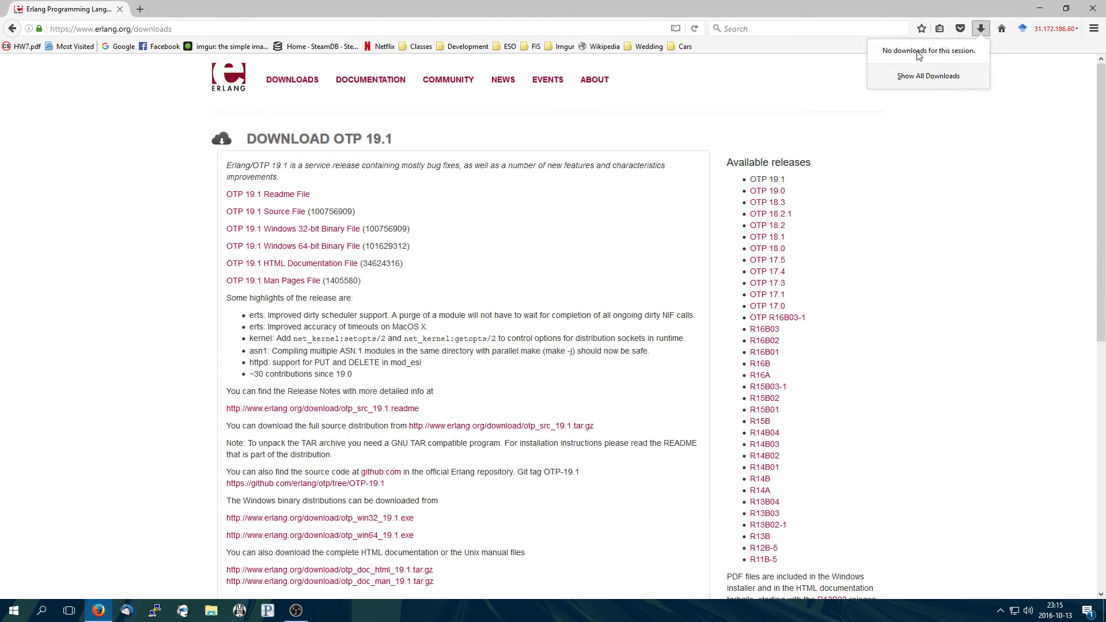
pyautogui.click(928, 76)
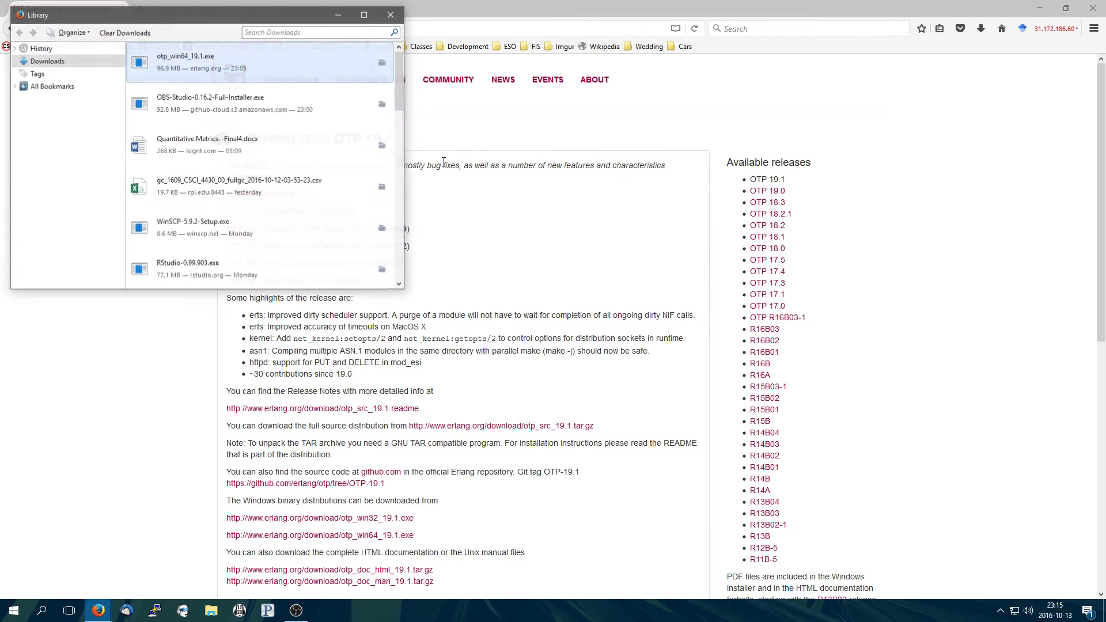
pyautogui.doubleClick(261, 60)
pyautogui.press('Return')
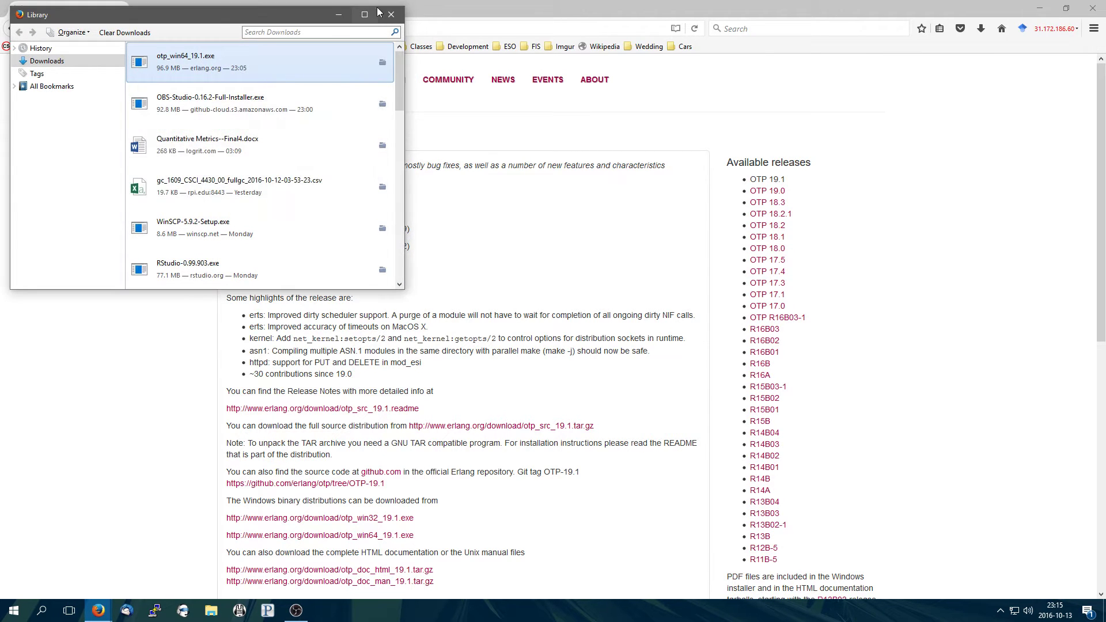
pyautogui.click(389, 15)
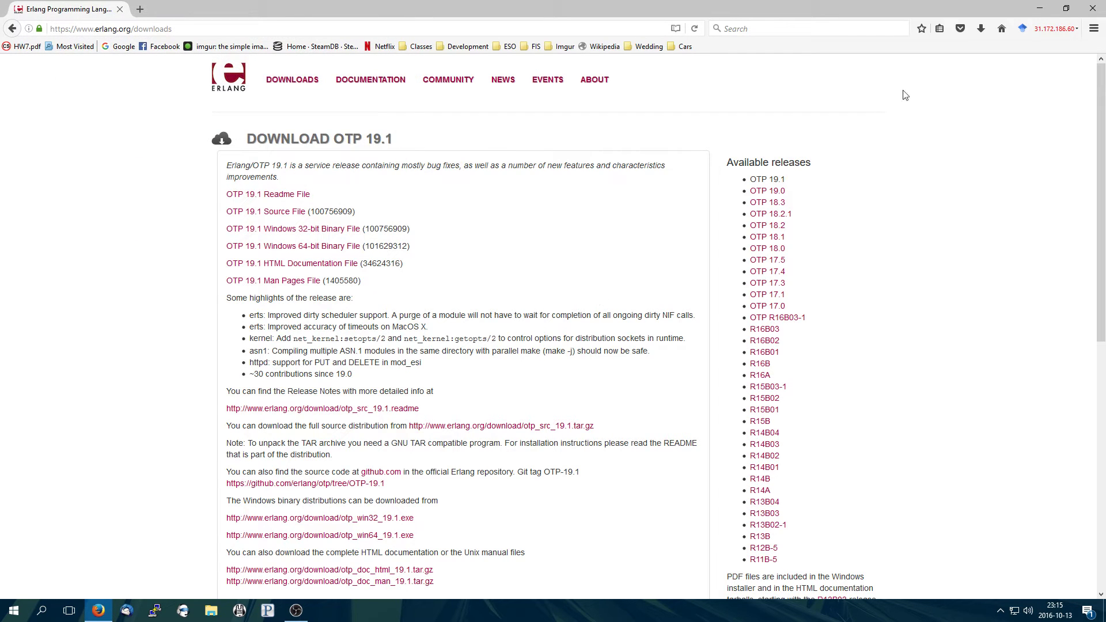
# Show the downloaded otp_win64_19.1.exe in its folder, run it, and close the download history.
pyautogui.click(981, 28)
pyautogui.click(916, 74)
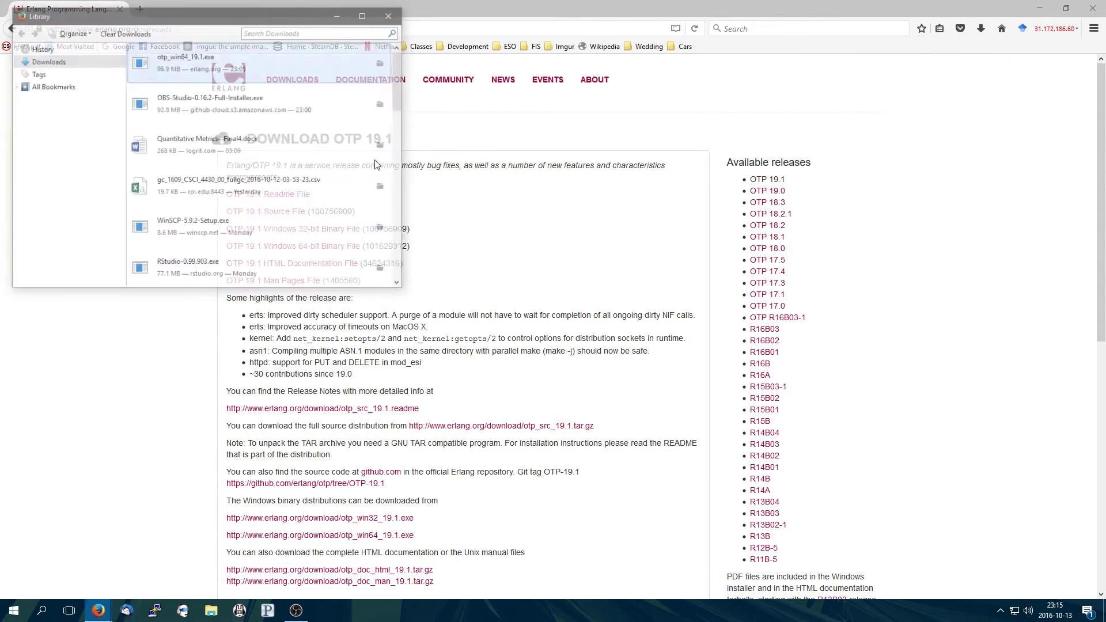
pyautogui.click(382, 63)
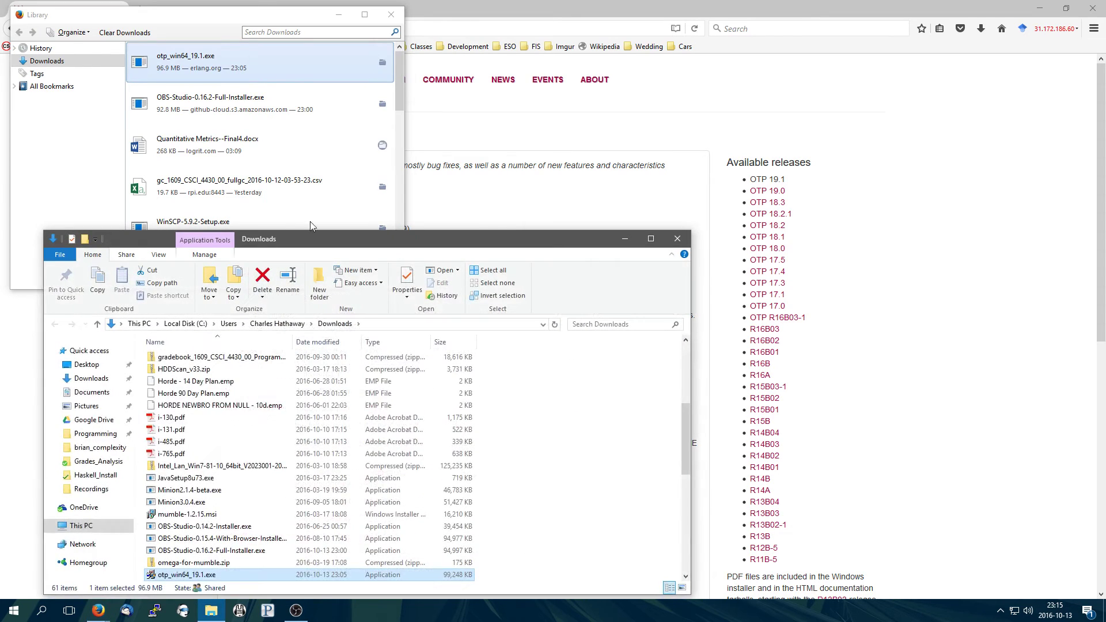
pyautogui.doubleClick(215, 576)
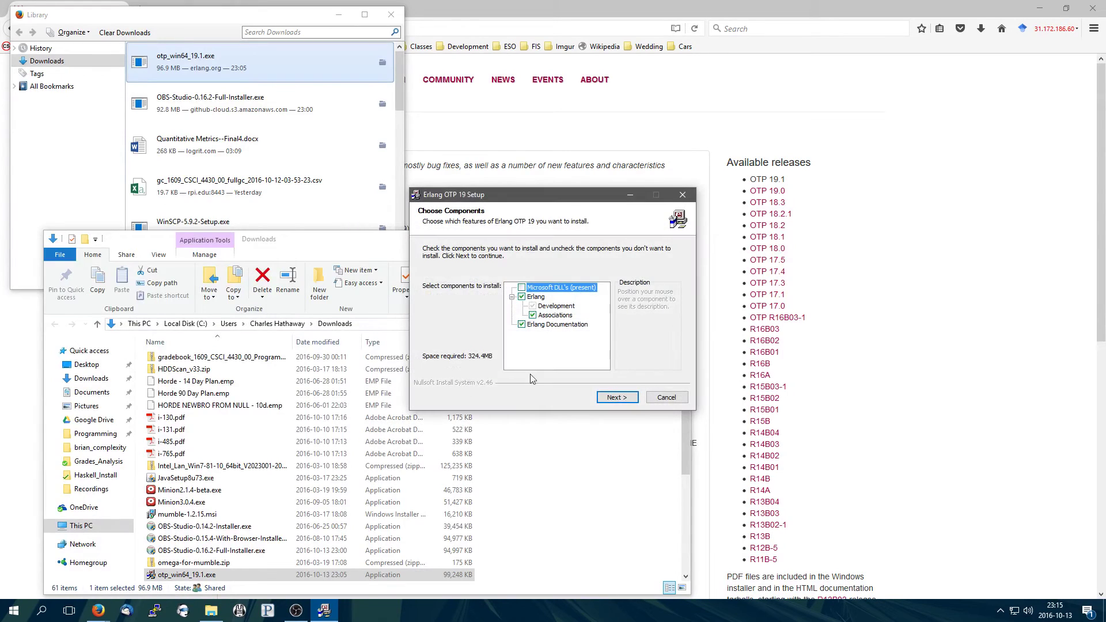
pyautogui.click(386, 12)
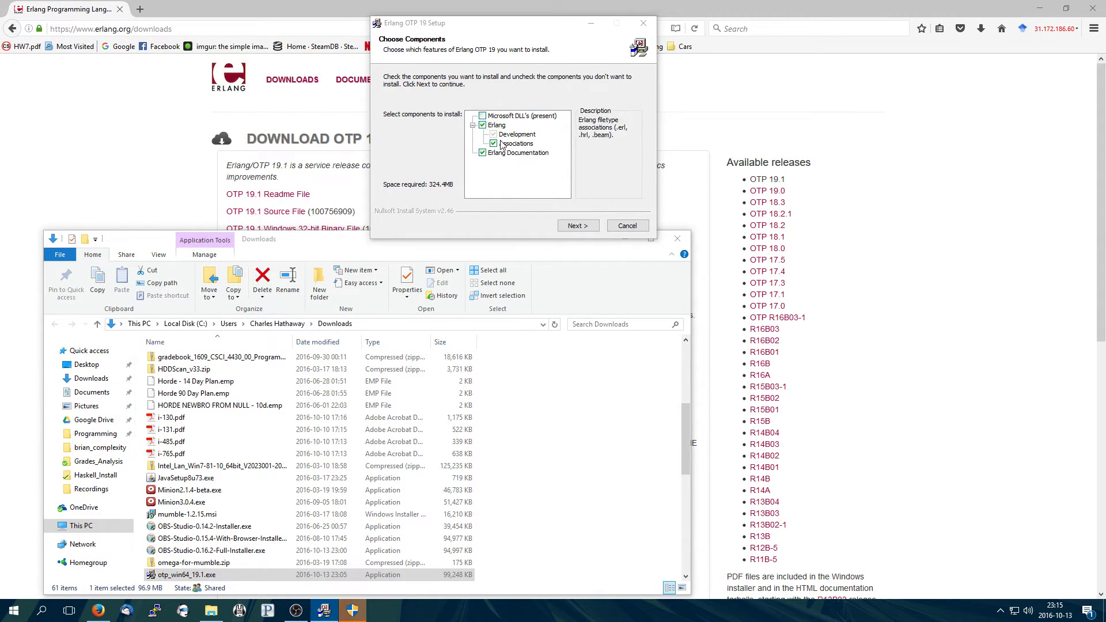
# Bring up the pending Erlang OTP 19 installer and complete the installation with the preselected components and default destination folder.
pyautogui.click(483, 115)
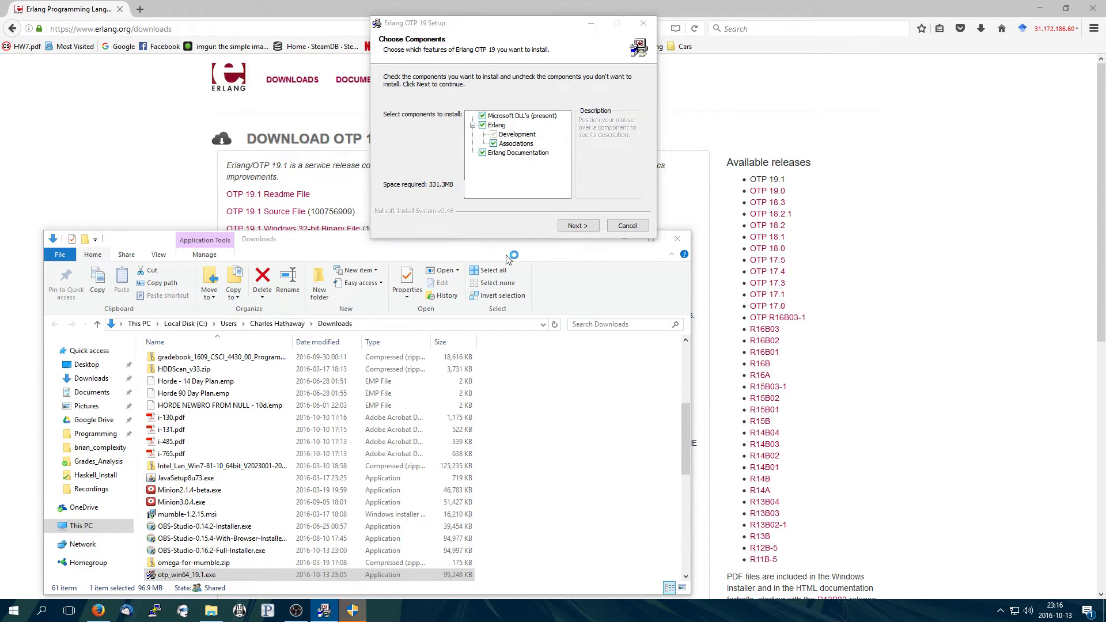
pyautogui.click(354, 611)
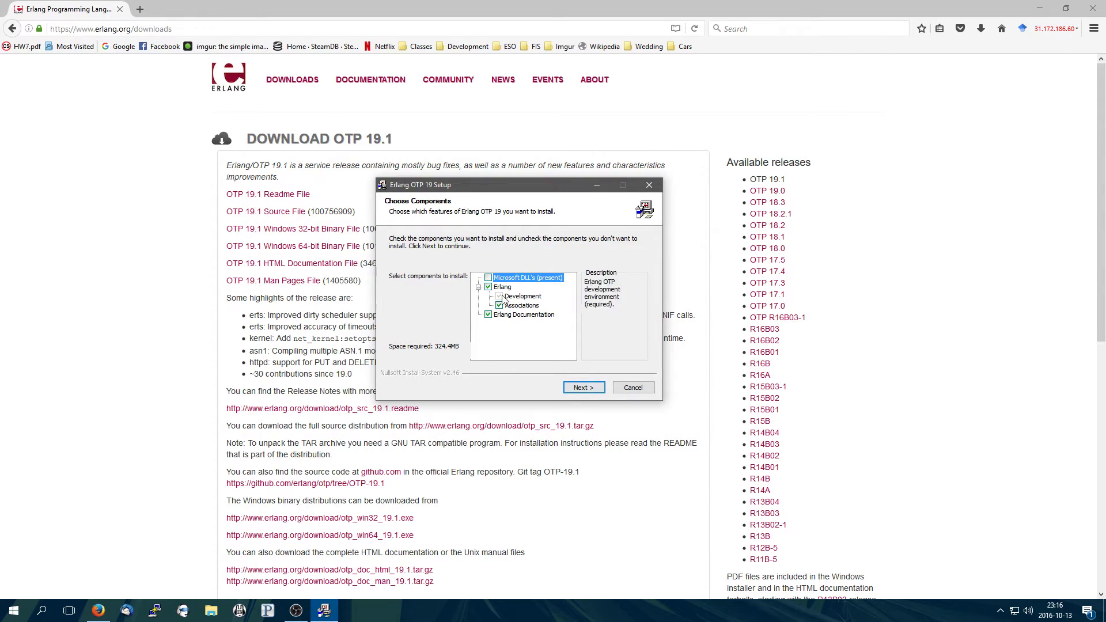
pyautogui.click(576, 389)
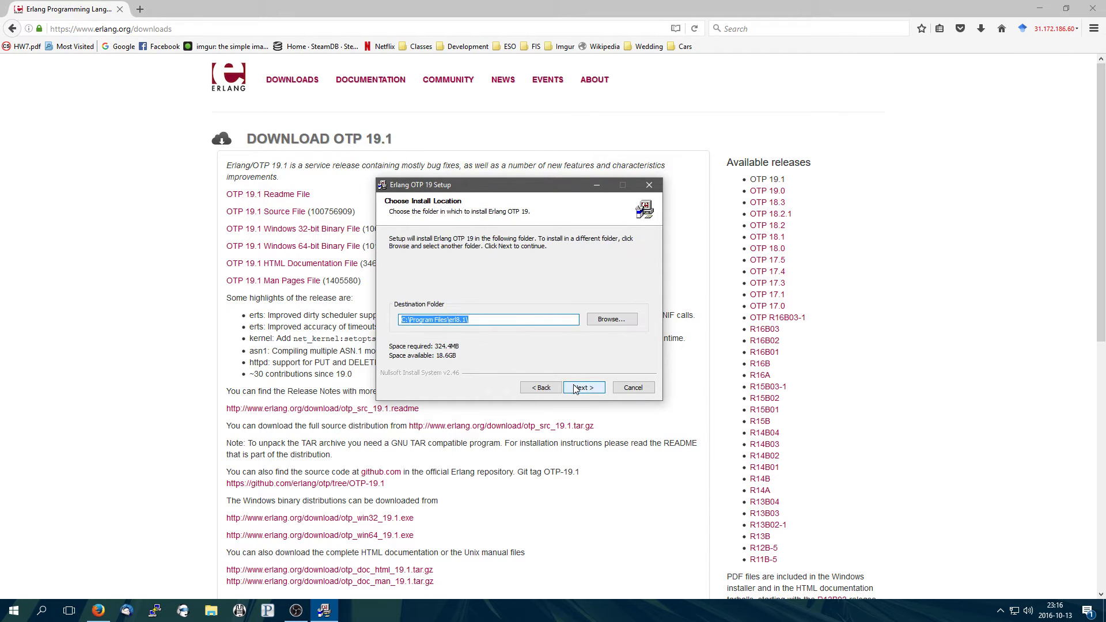
pyautogui.click(576, 387)
pyautogui.click(576, 388)
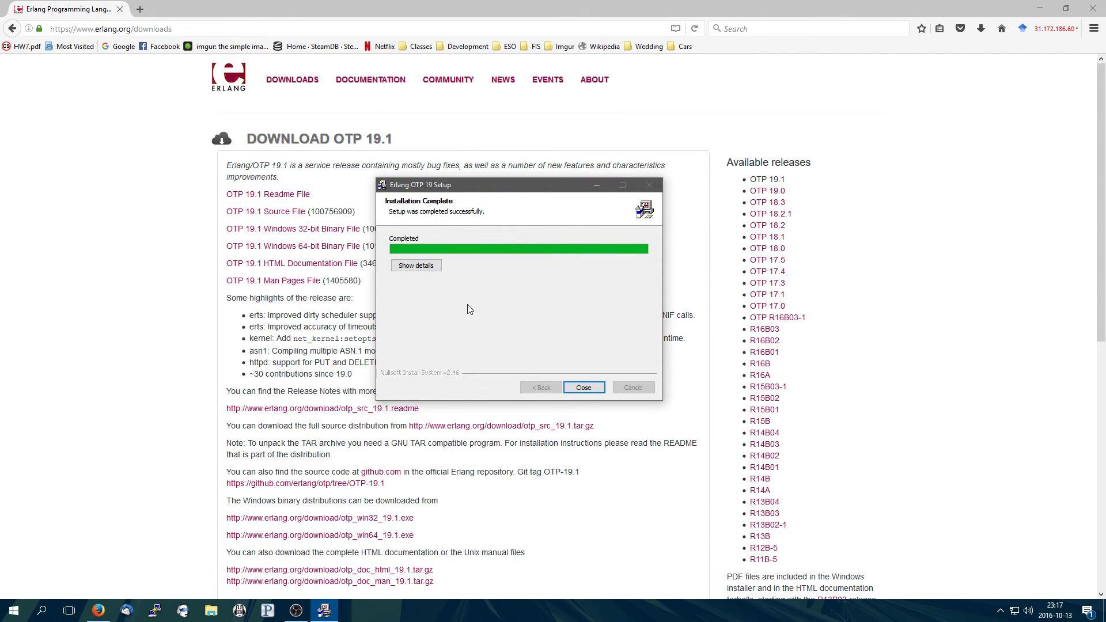
pyautogui.click(585, 389)
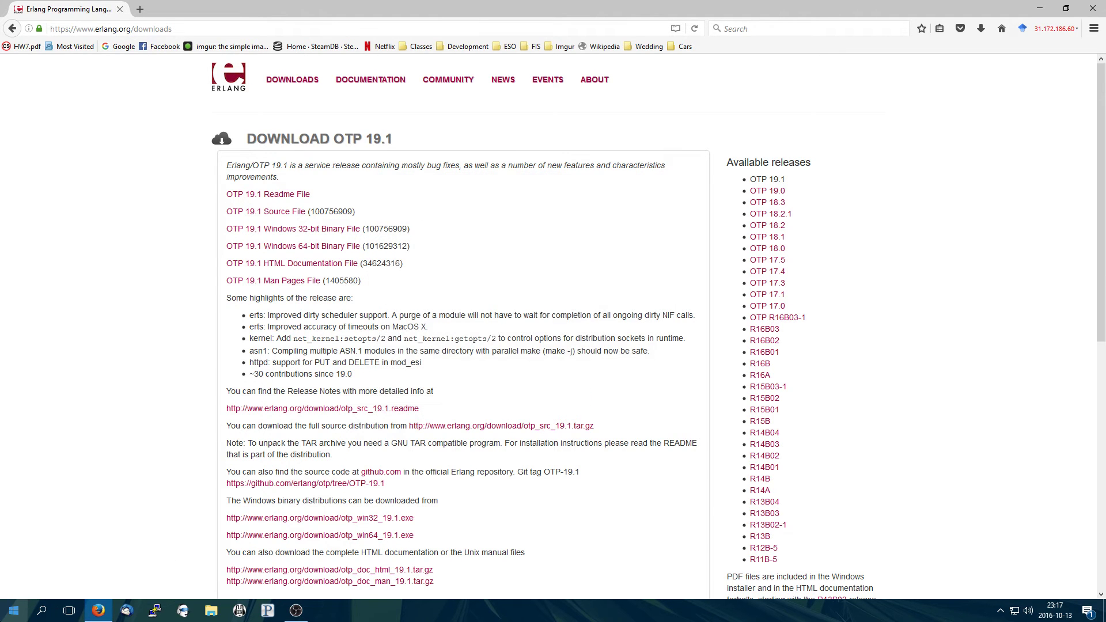
# Search Windows for path and open the system environment variables settings.
pyautogui.click(14, 610)
pyautogui.write('path')
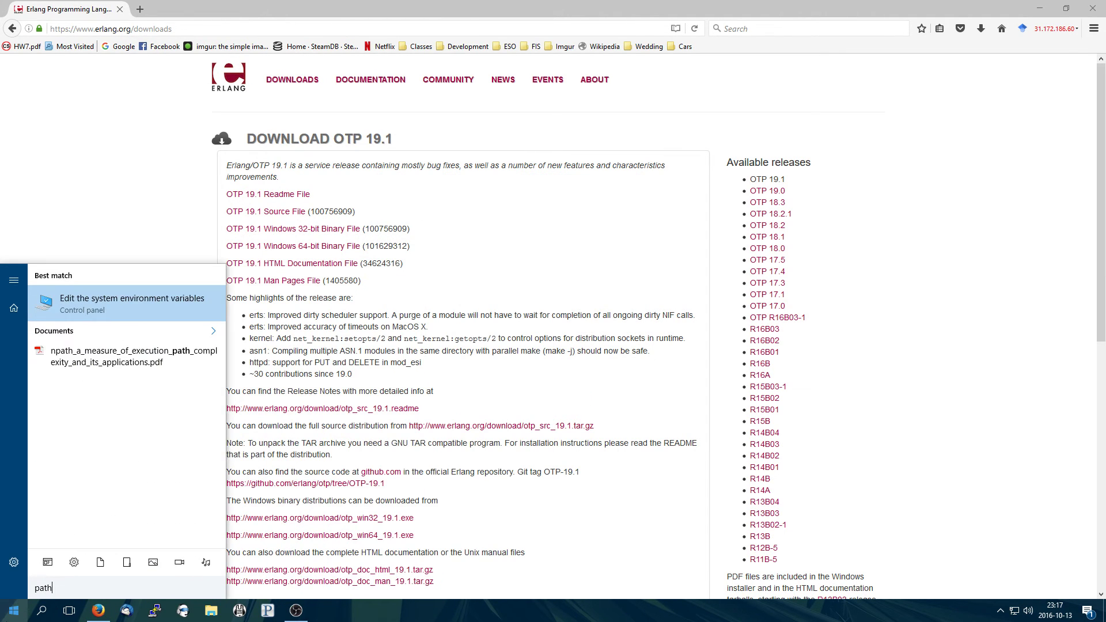
pyautogui.click(166, 313)
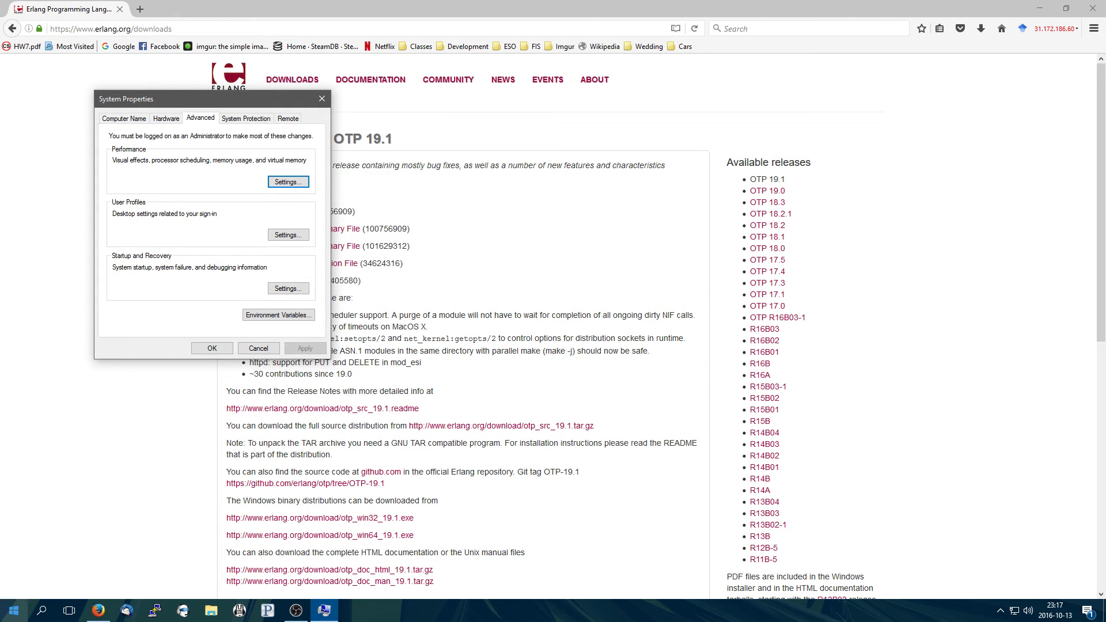
# Repeat the Windows search for path and reopen the same environment variables settings.
pyautogui.click(14, 610)
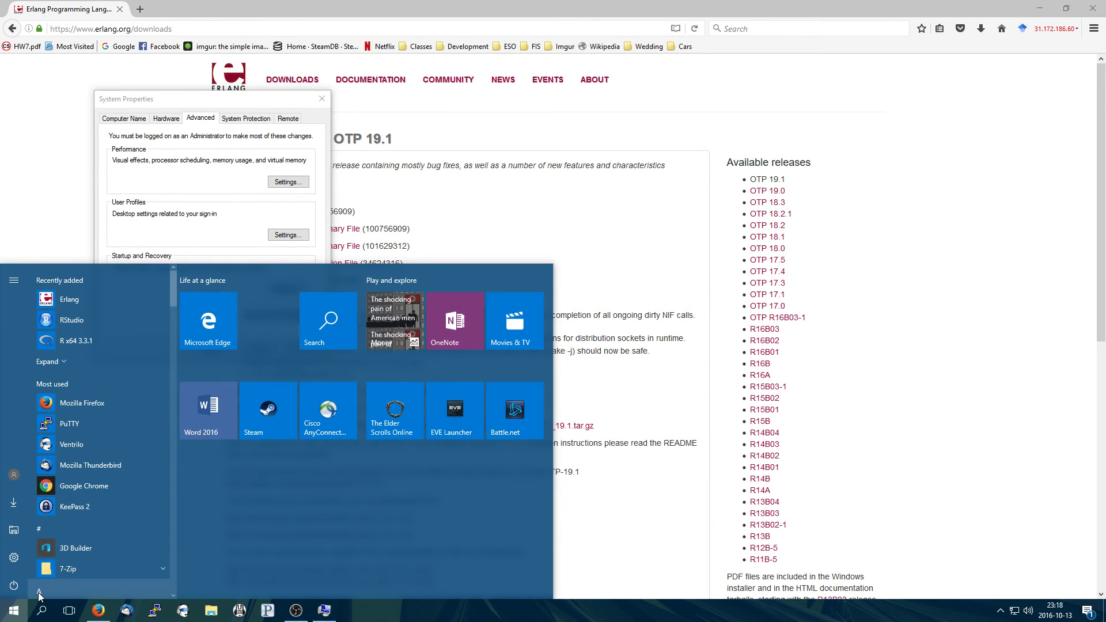
pyautogui.write('path')
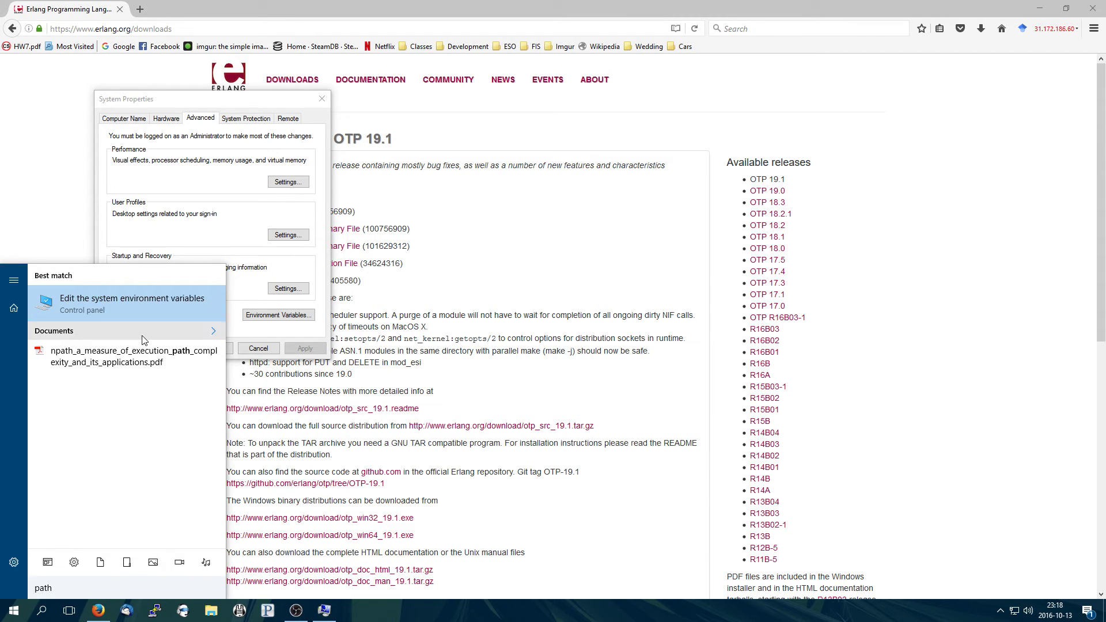
pyautogui.click(150, 302)
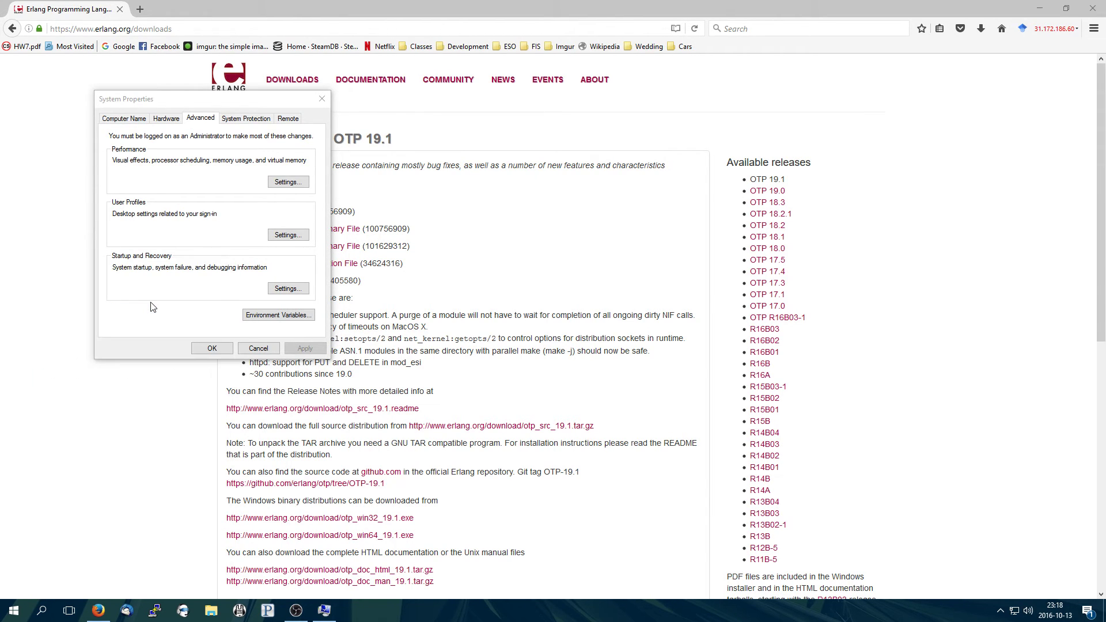
# Open the Windows System information page and go to its advanced system settings.
pyautogui.rightClick(3, 618)
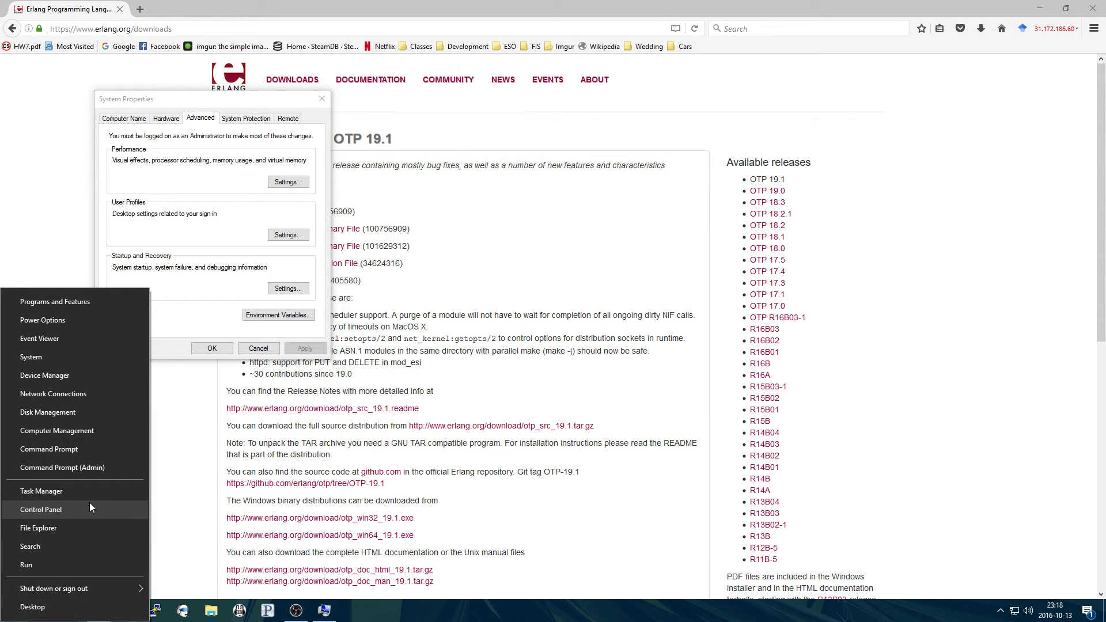
pyautogui.click(84, 359)
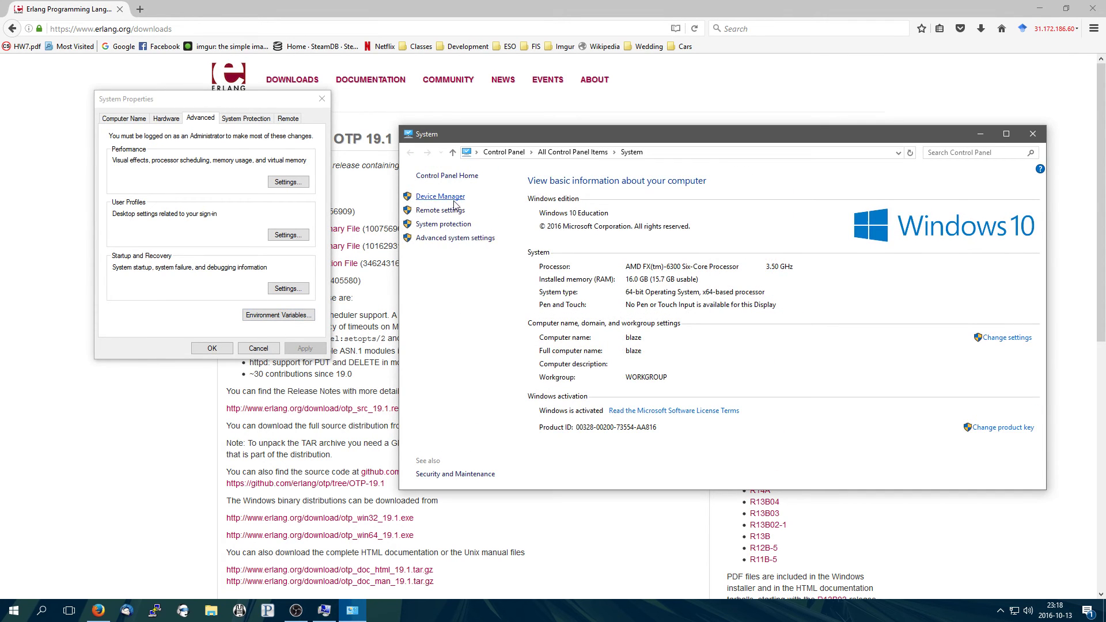
pyautogui.click(450, 238)
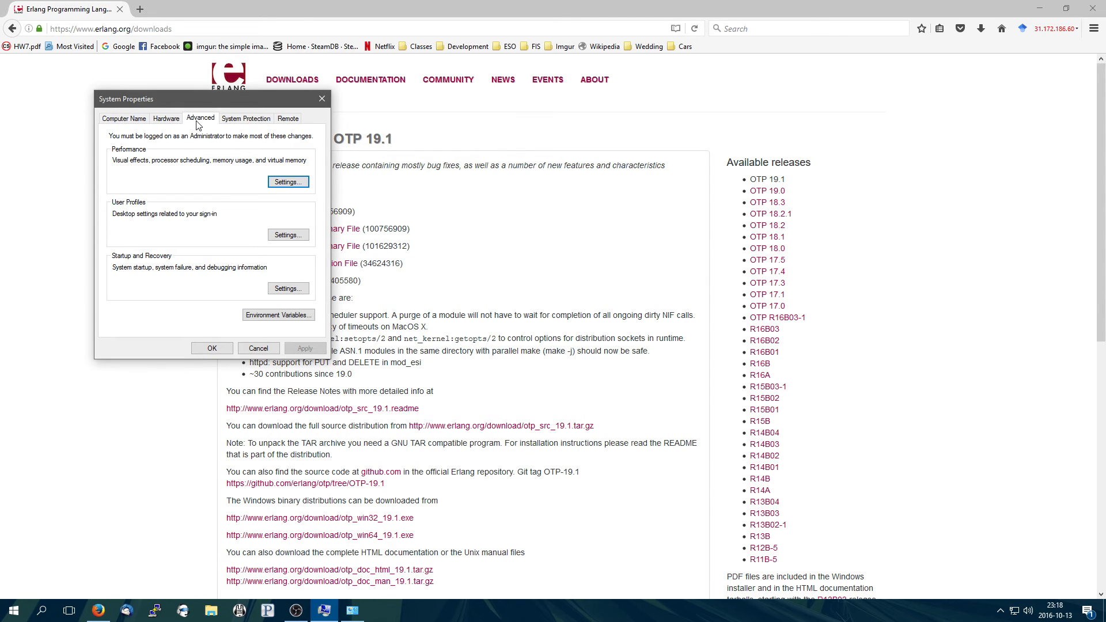
# Open the user Path environment variable for editing and select its C:\Program Files\erl8.1\bin entry.
pyautogui.click(261, 314)
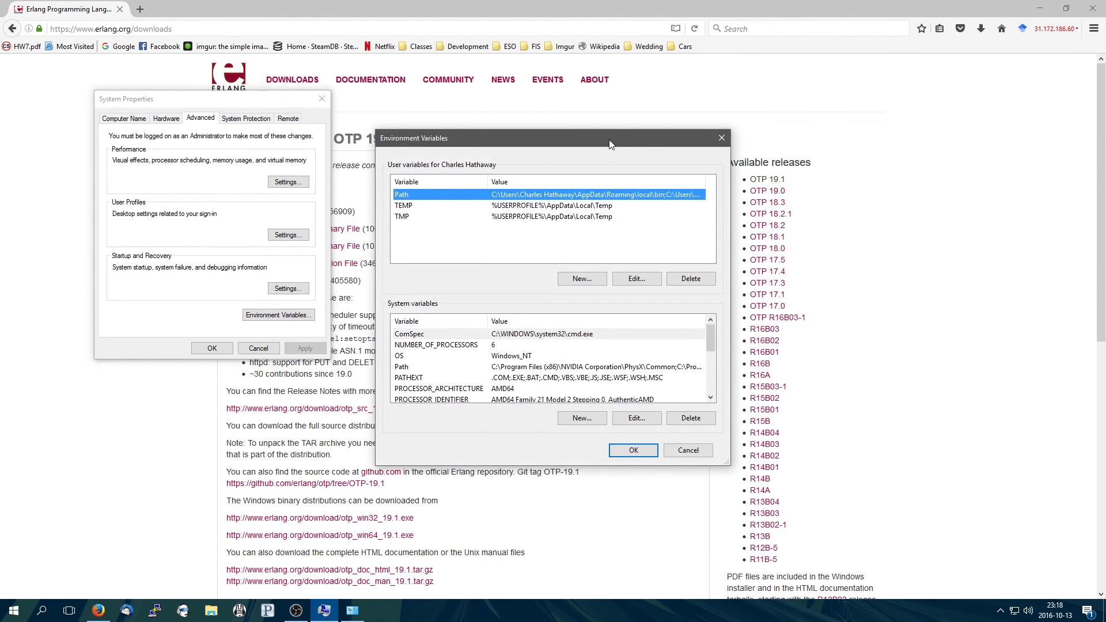
pyautogui.moveTo(609, 145); pyautogui.dragTo(378, 84)
pyautogui.click(264, 180)
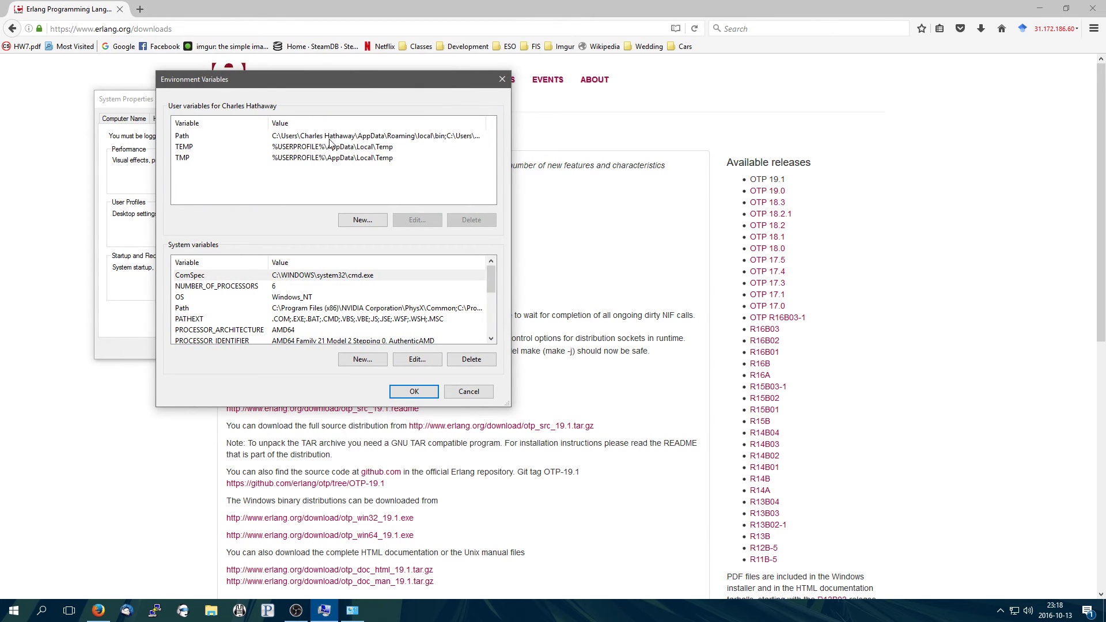
pyautogui.click(305, 137)
pyautogui.click(418, 219)
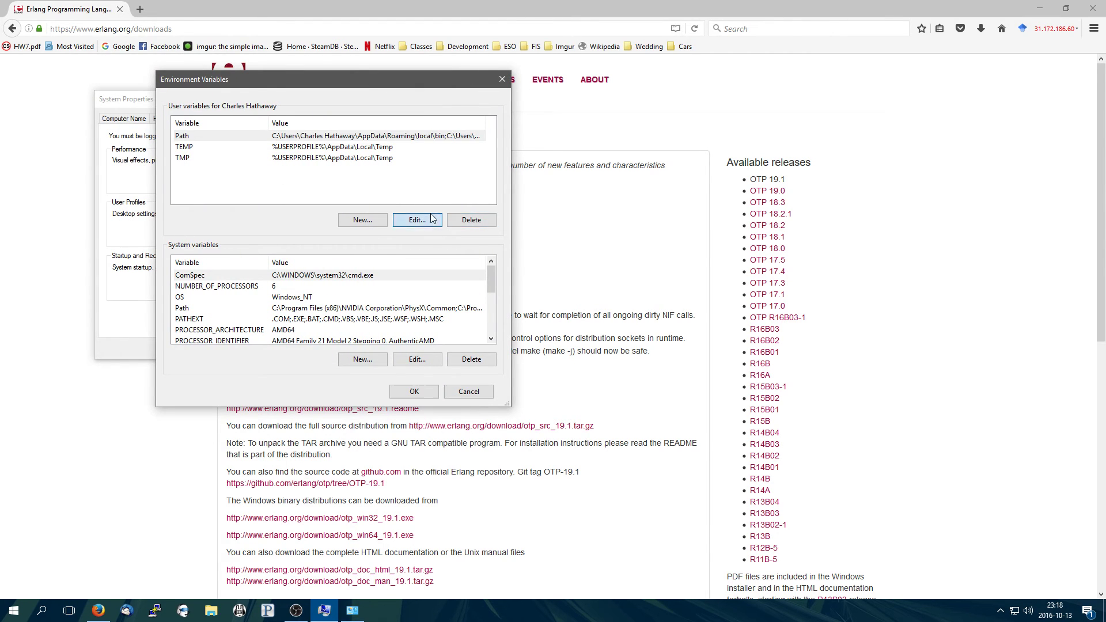
pyautogui.click(468, 245)
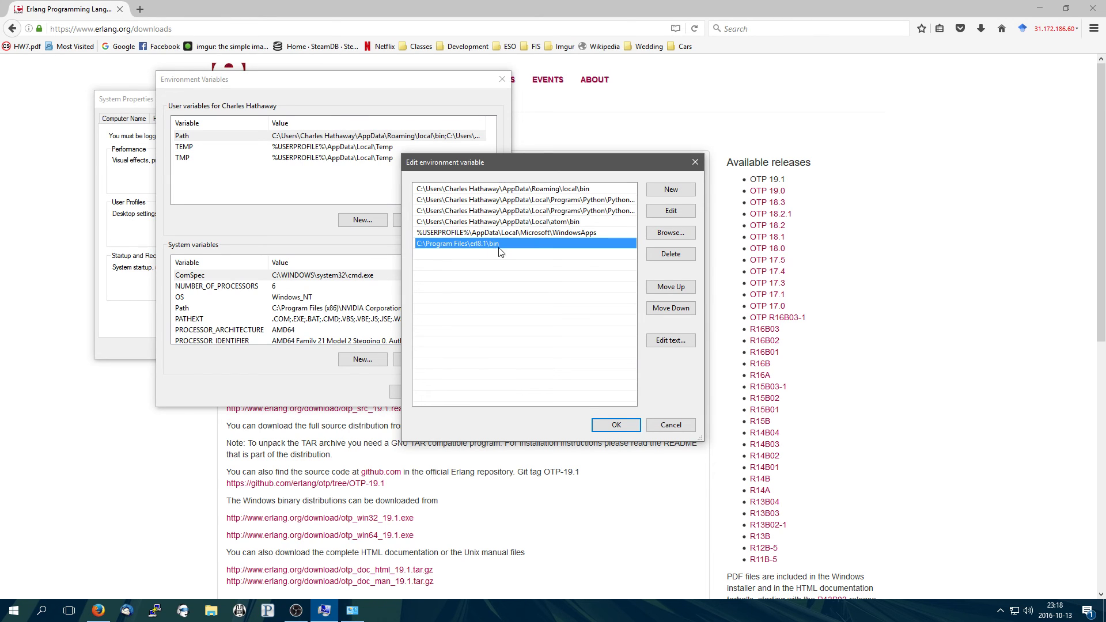
# Search Windows for erl.exe and open its file location beside the Path entries for comparison.
pyautogui.press('super')
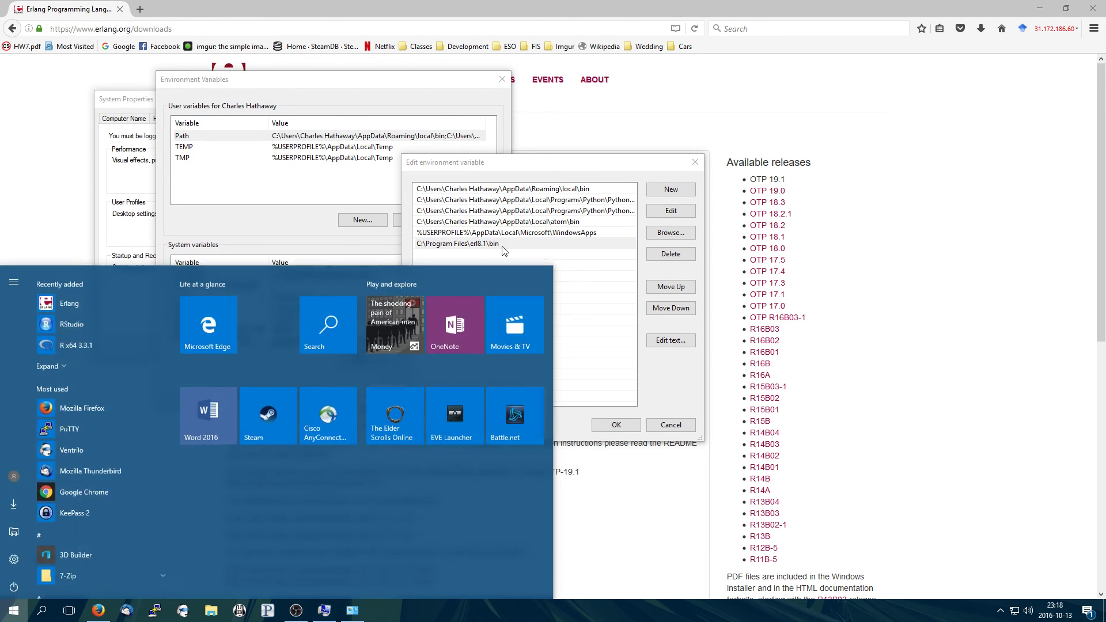
pyautogui.write('erl.exe')
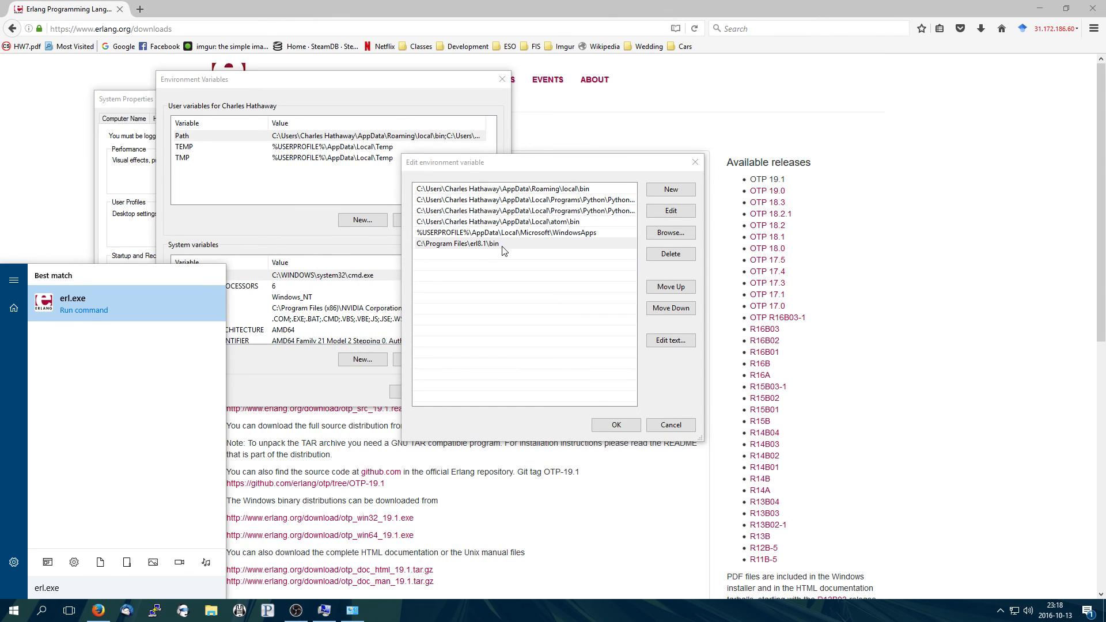
pyautogui.rightClick(124, 295)
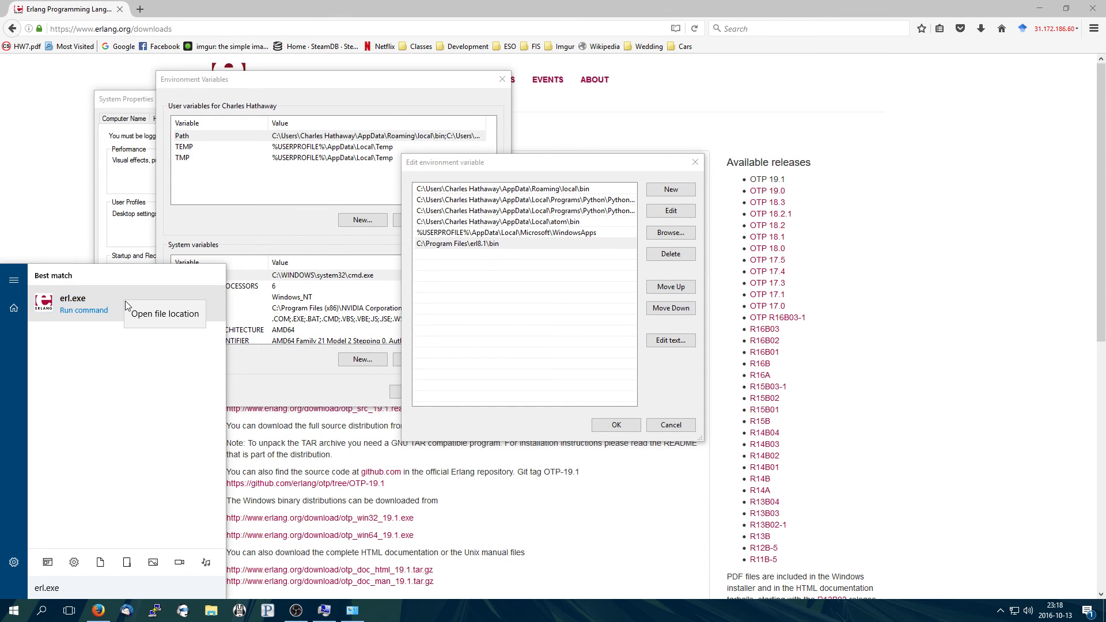
pyautogui.click(140, 318)
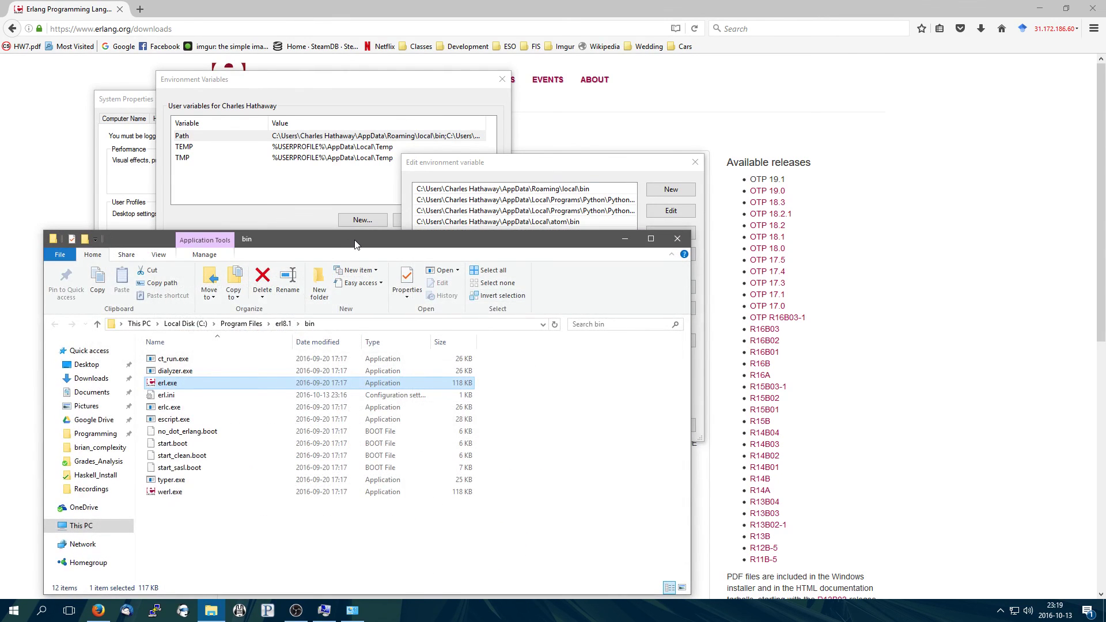
pyautogui.moveTo(358, 242); pyautogui.dragTo(899, 283)
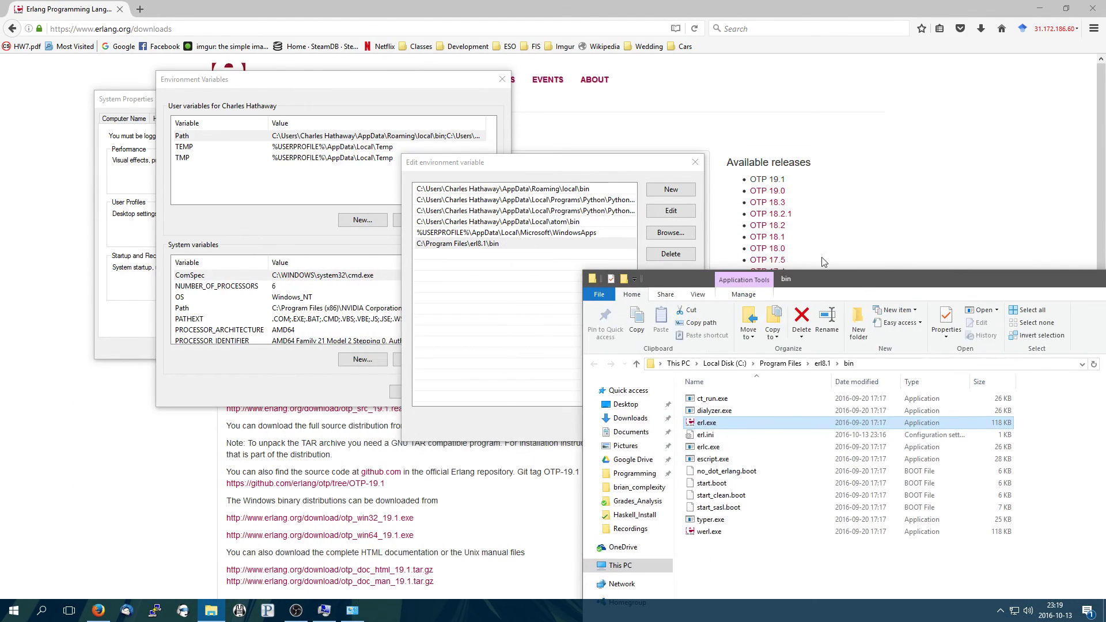
# Select the C:\Program Files\erl8.1\bin entry in Path, then accept the variable, environment variables and system properties dialogs.
pyautogui.click(580, 171)
pyautogui.moveTo(580, 172); pyautogui.dragTo(387, 129)
pyautogui.click(323, 202)
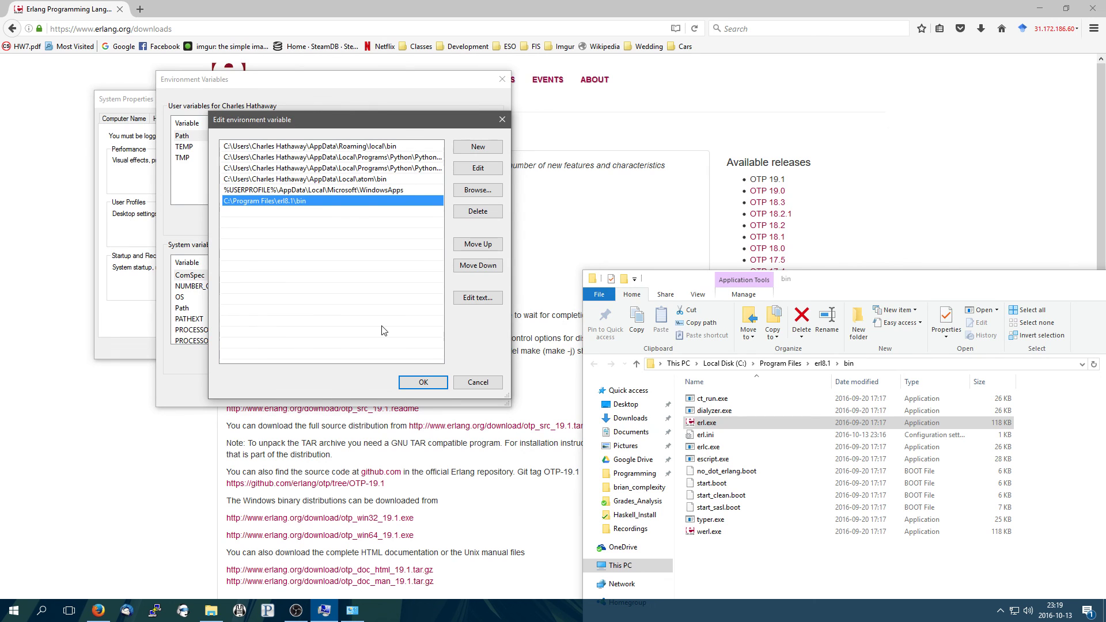
pyautogui.click(423, 383)
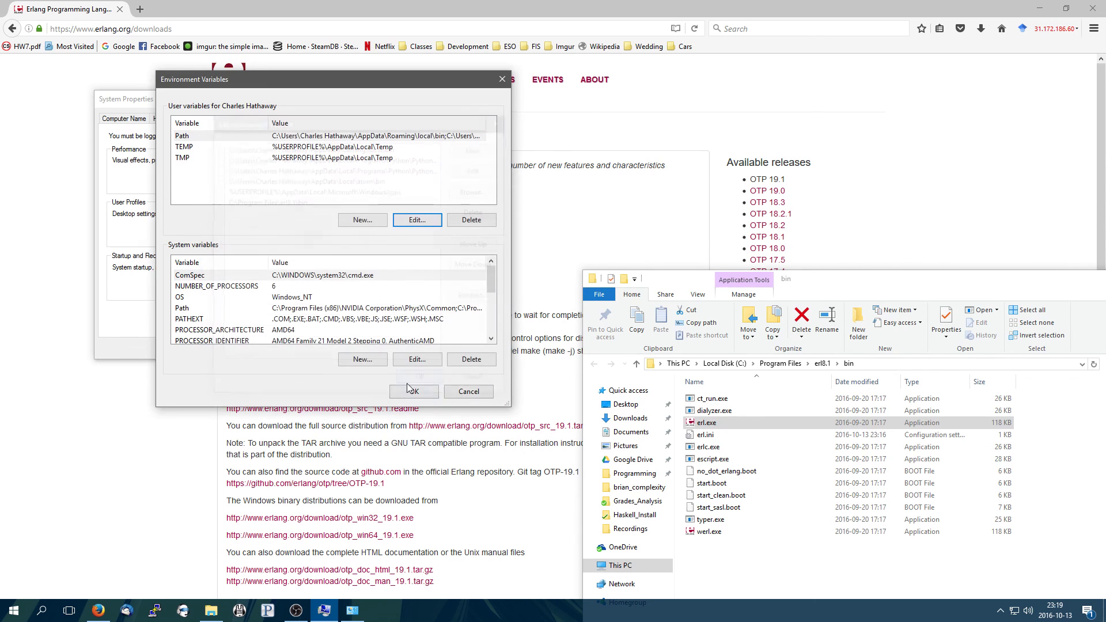
pyautogui.click(413, 390)
pyautogui.click(222, 349)
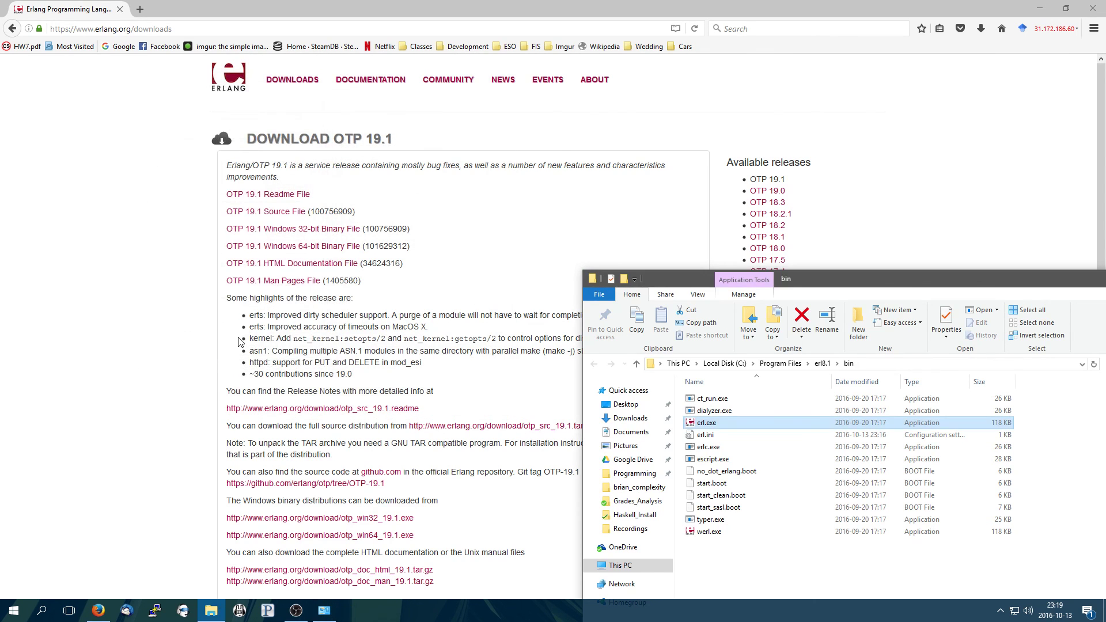
# Open a Windows Command Prompt and start the Erlang shell with the command erl.
pyautogui.press('super+r')
pyautogui.press('Return')
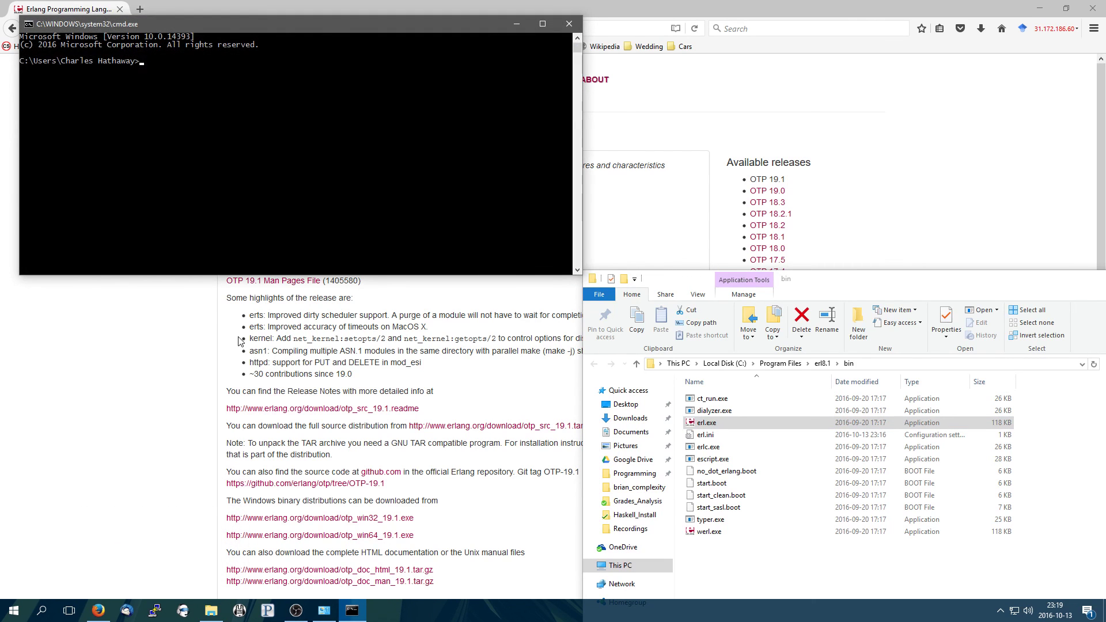
pyautogui.write('erl')
pyautogui.press('Return')
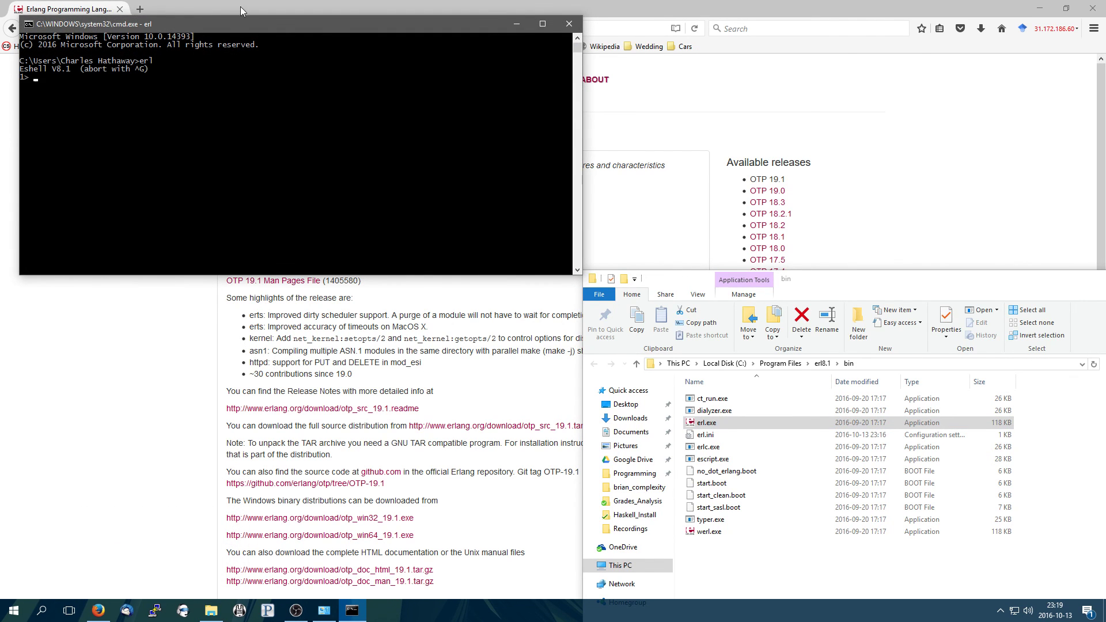
# Evaluate the expression "Hello world". in the Erlang shell.
pyautogui.moveTo(241, 22); pyautogui.dragTo(461, 105)
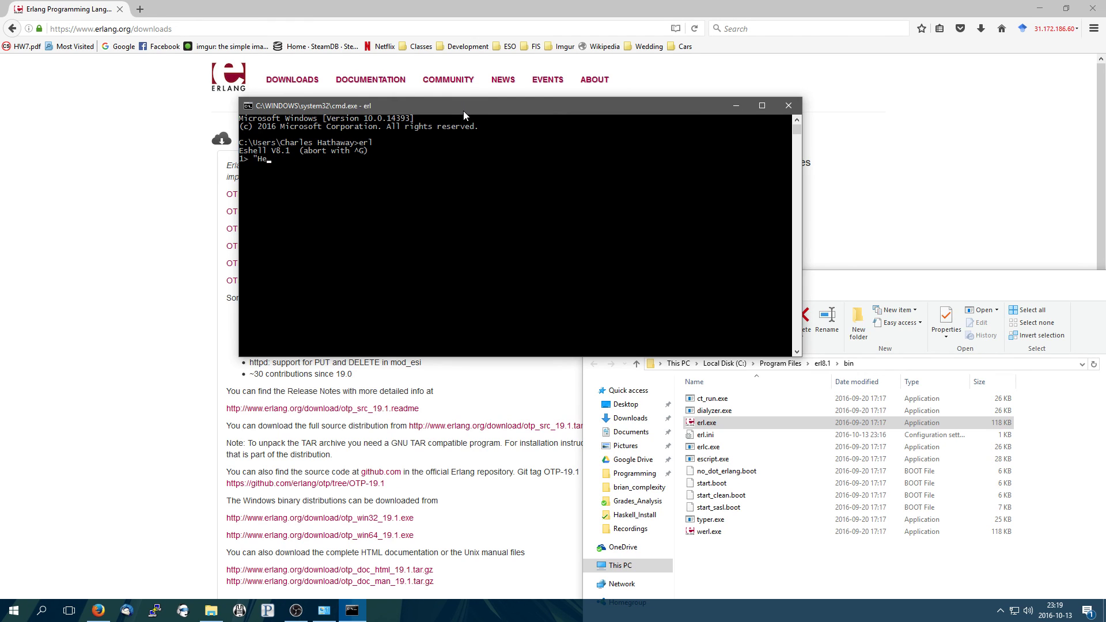
pyautogui.write('"Hello world".')
pyautogui.press('Return')
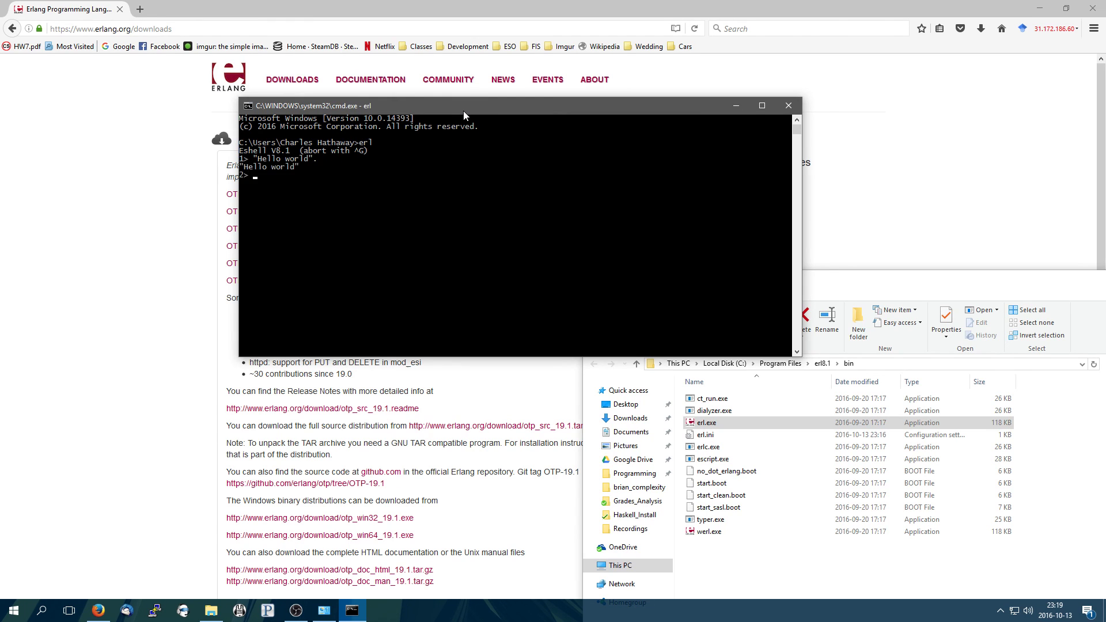